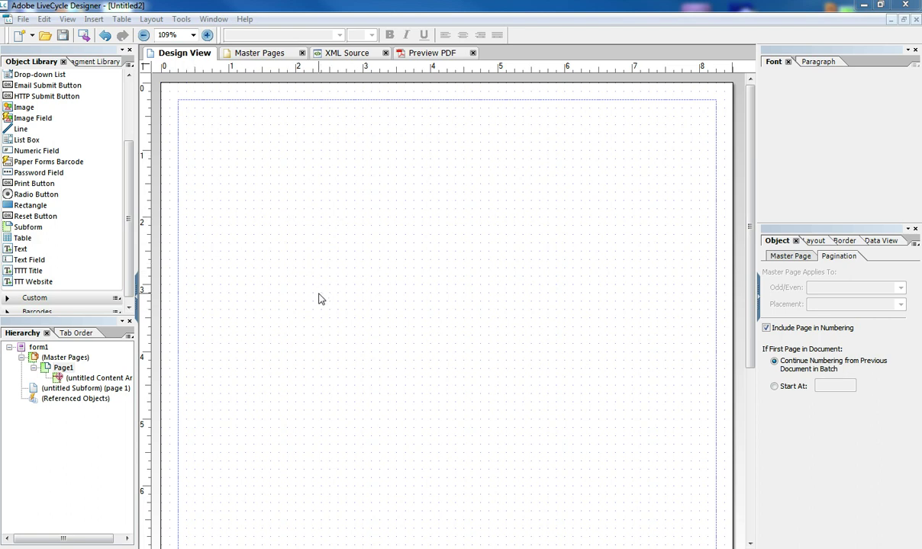
Hide the Master Pages view and show it again
click(261, 55)
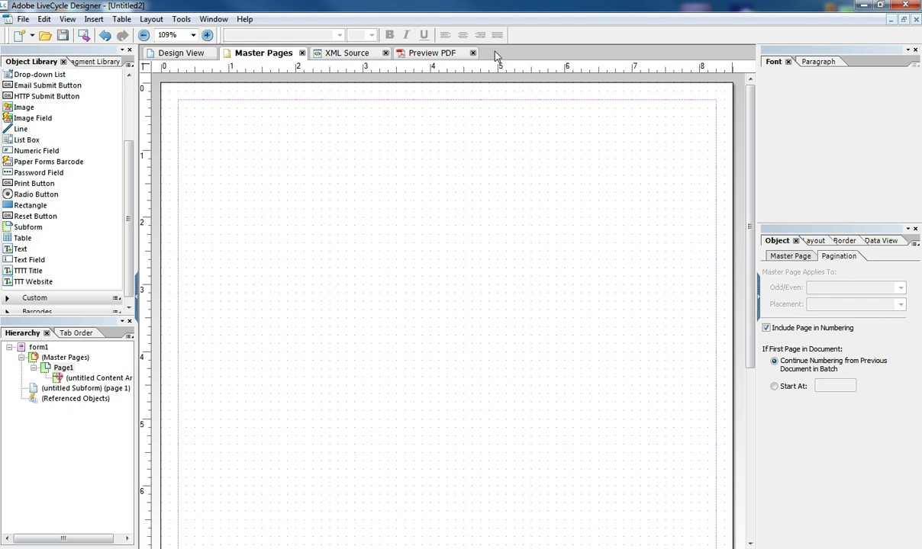
right_click(497, 52)
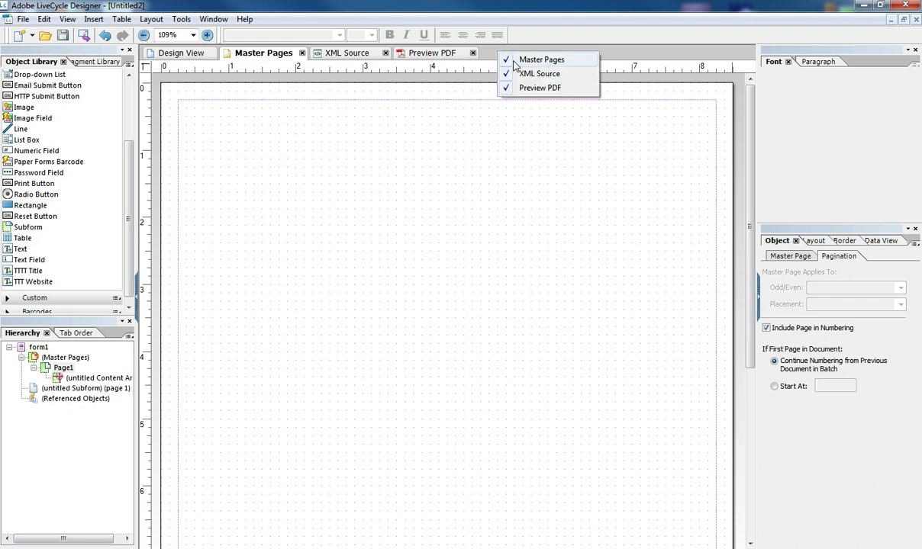
click(516, 61)
right_click(475, 52)
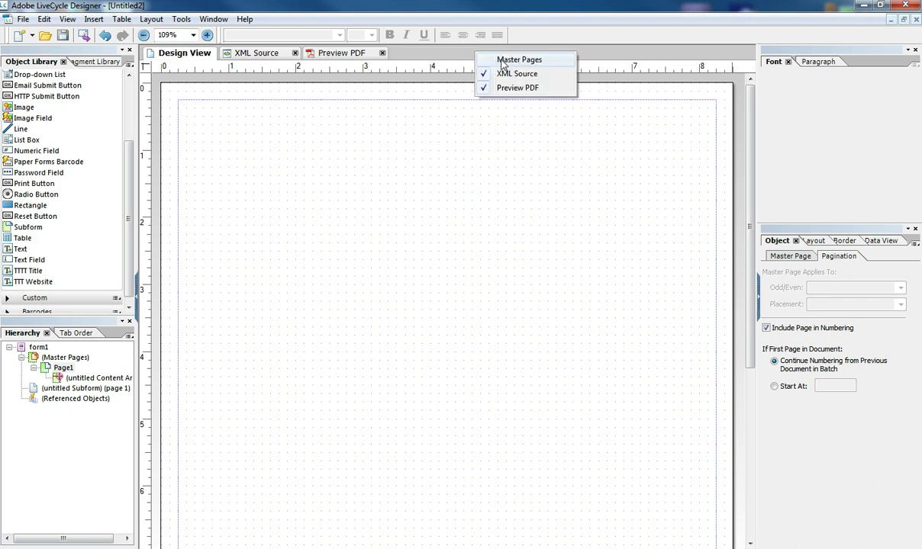
click(503, 64)
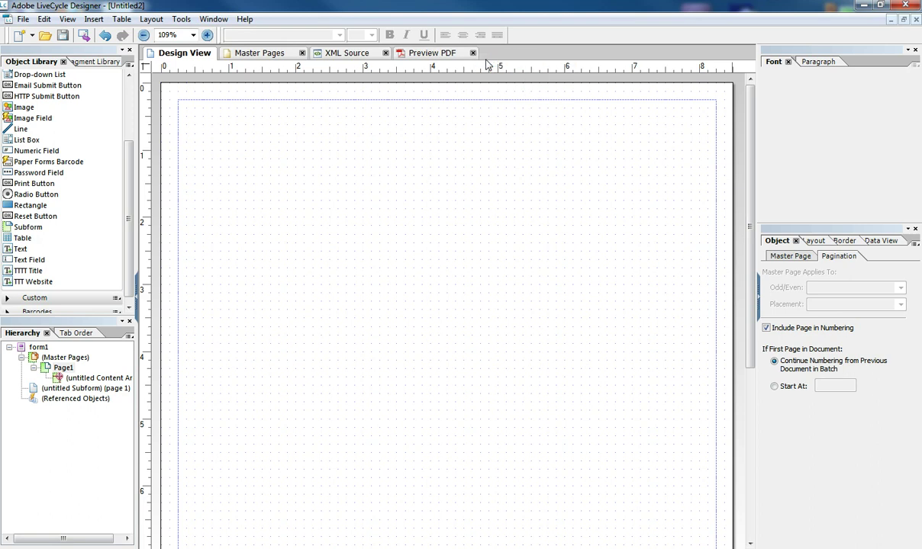
Rename the untitled page 1 subform in the hierarchy as Page1
click(272, 55)
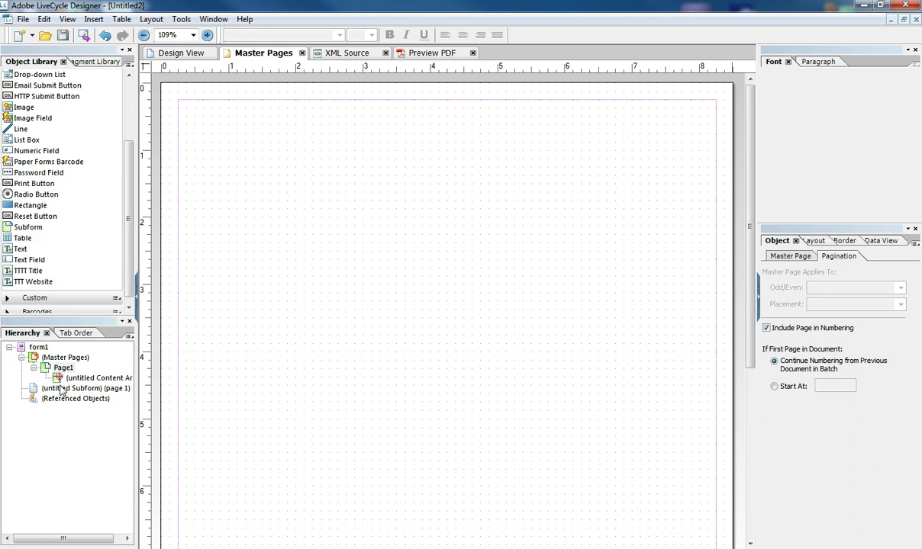
click(58, 390)
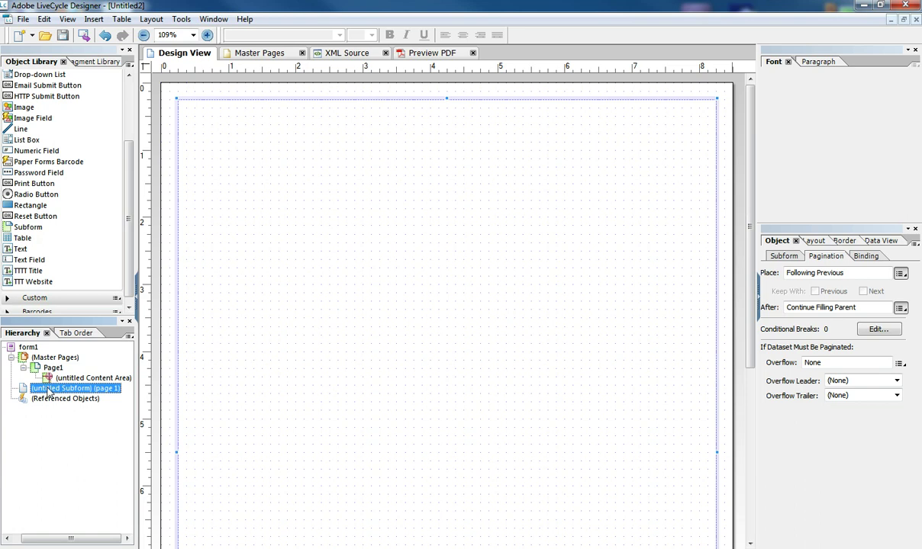
key(BackSpace)
text(Page1)
Examine the master page set in the hierarchy, including its page and the untitled content area
click(55, 355)
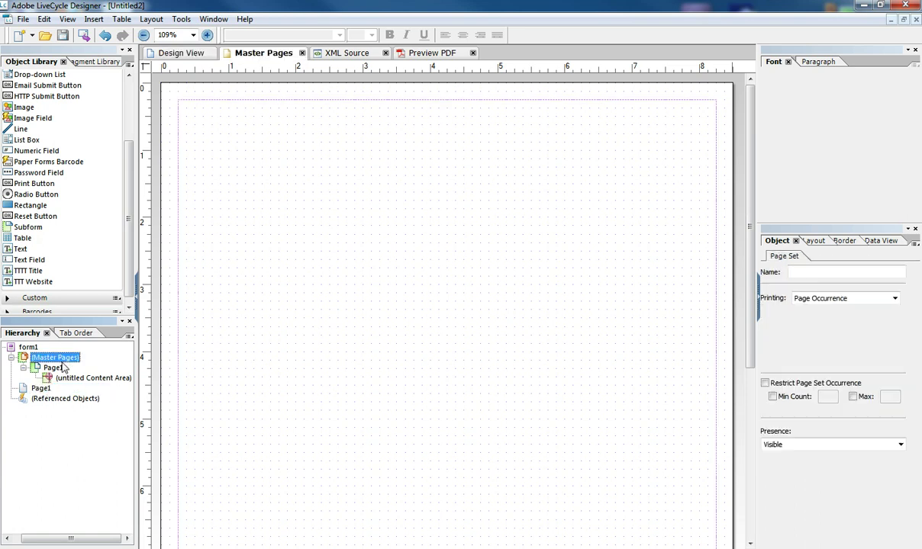
click(52, 369)
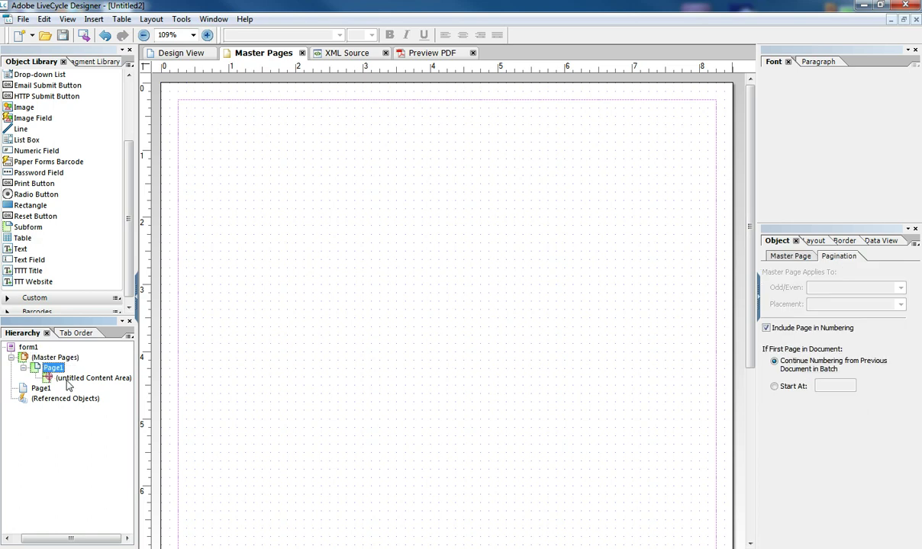
click(76, 377)
click(51, 368)
Add a new page after the Page1 subform and delete it again
click(41, 389)
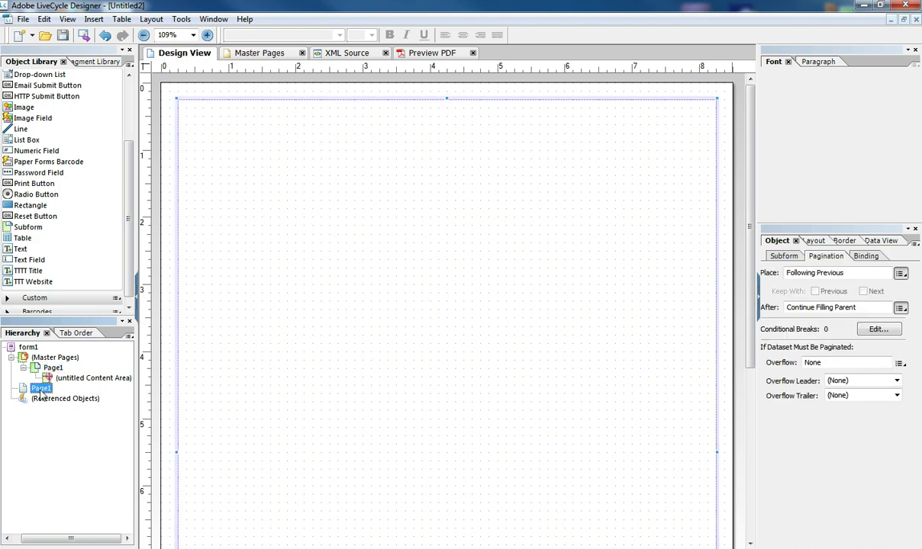
click(93, 19)
click(113, 348)
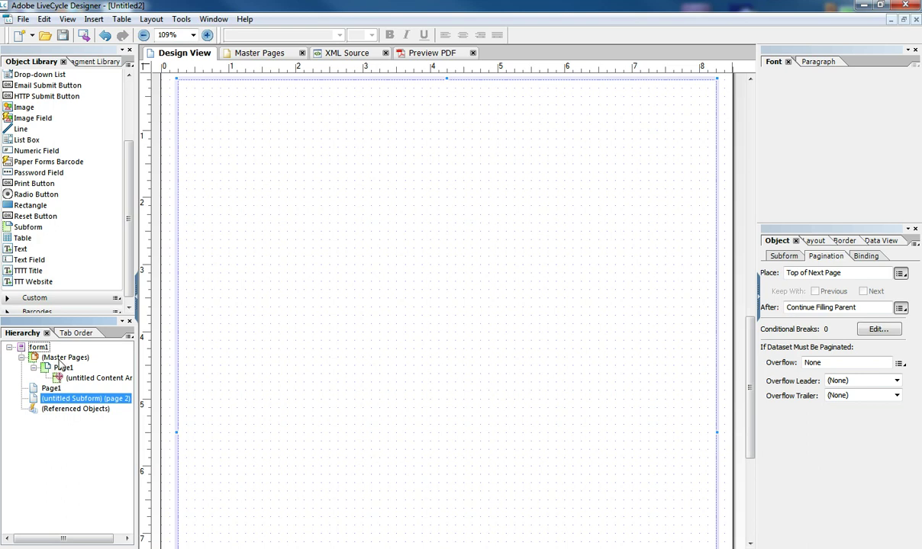
right_click(61, 400)
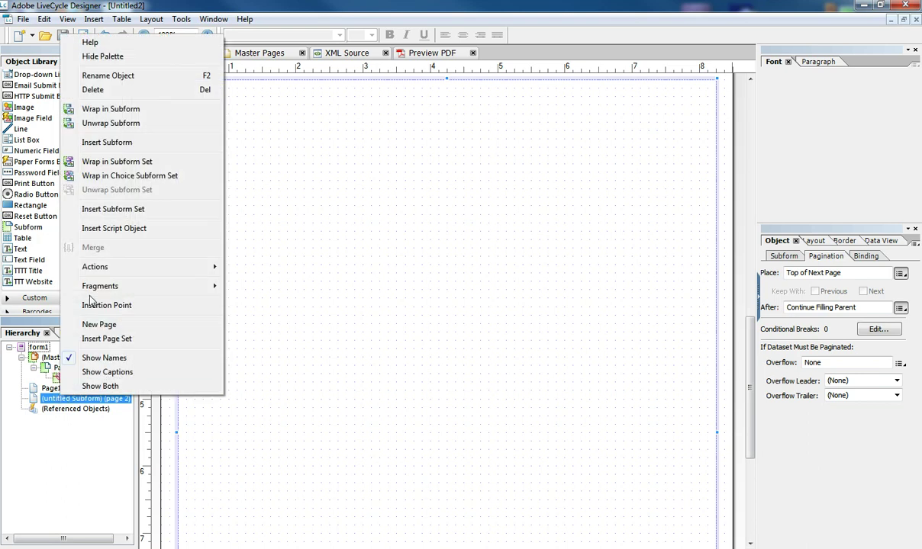
click(93, 90)
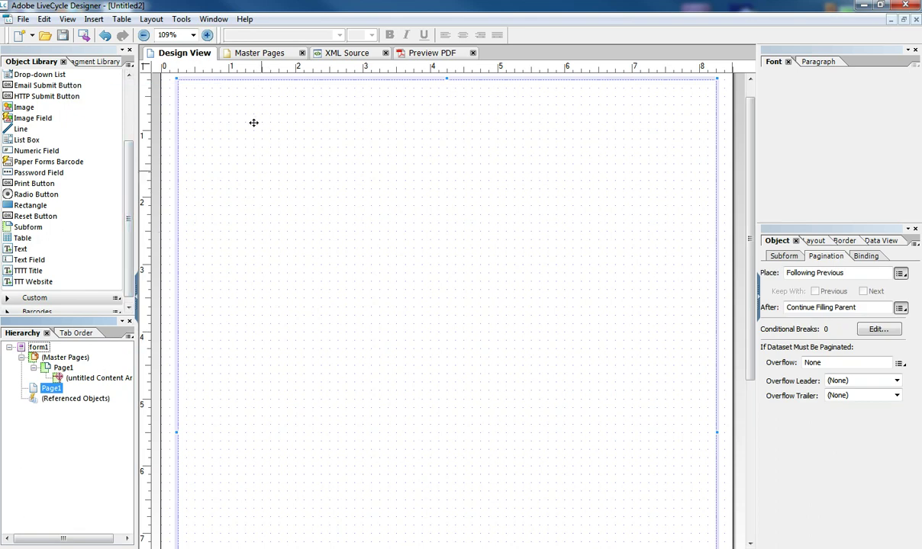
Place the TTTT Title object across the top of the master page and lower the content area's top edge below it
click(260, 53)
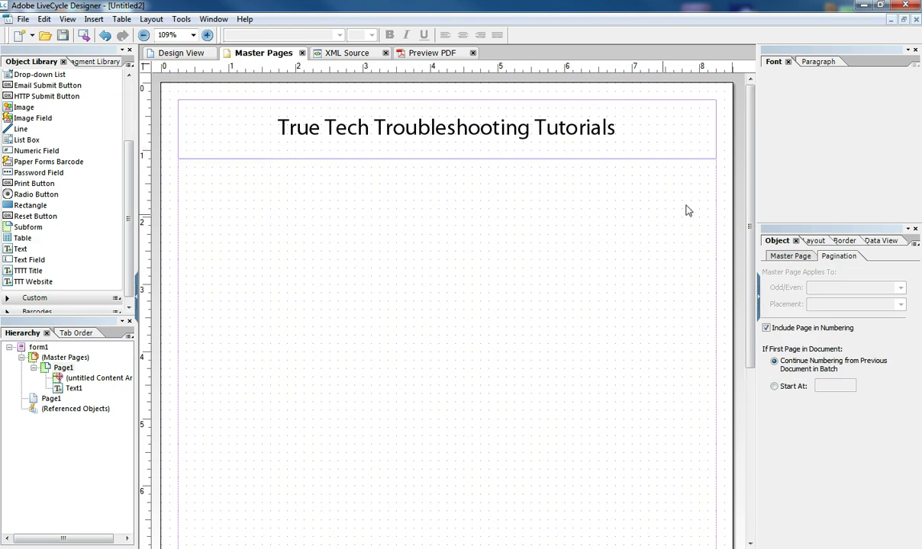
click(703, 181)
drag(447, 98, 477, 177)
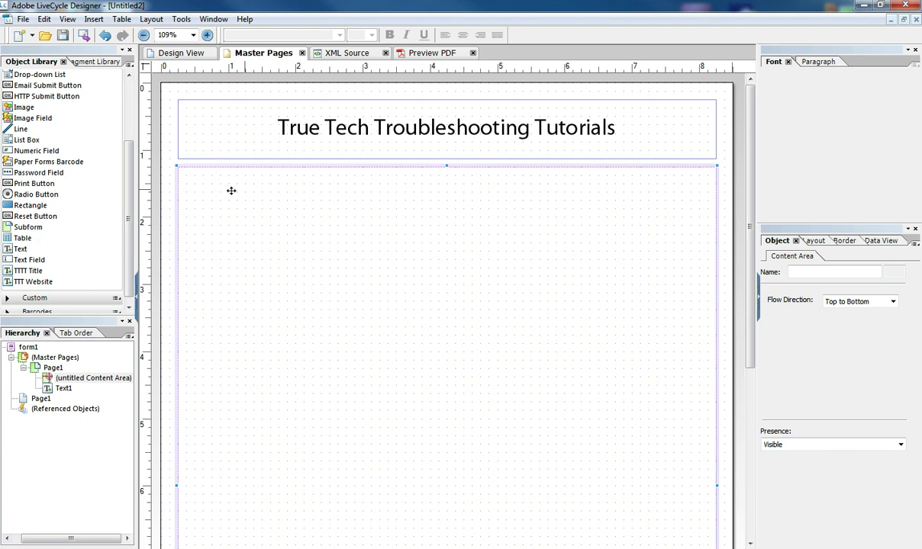
Rename the master page's untitled content area as Content1
double_click(73, 380)
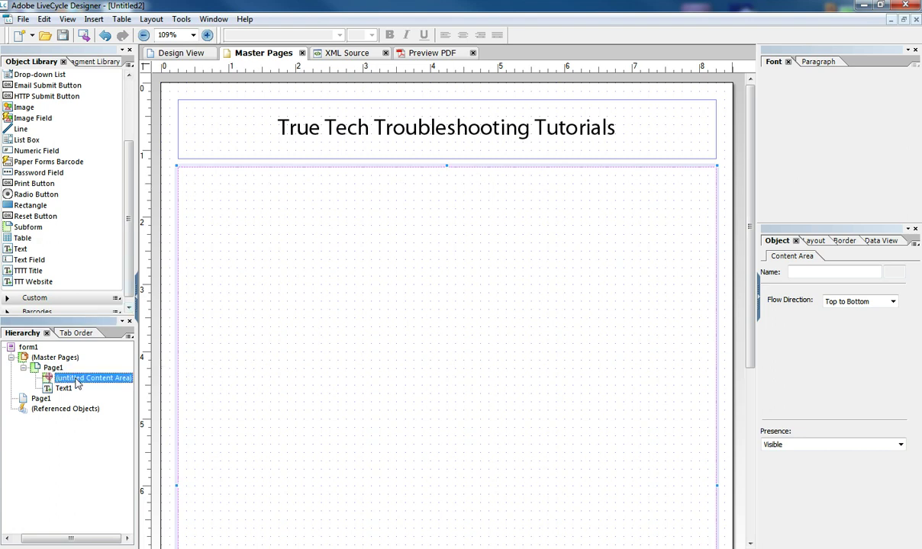
text(Content1)
key(Return)
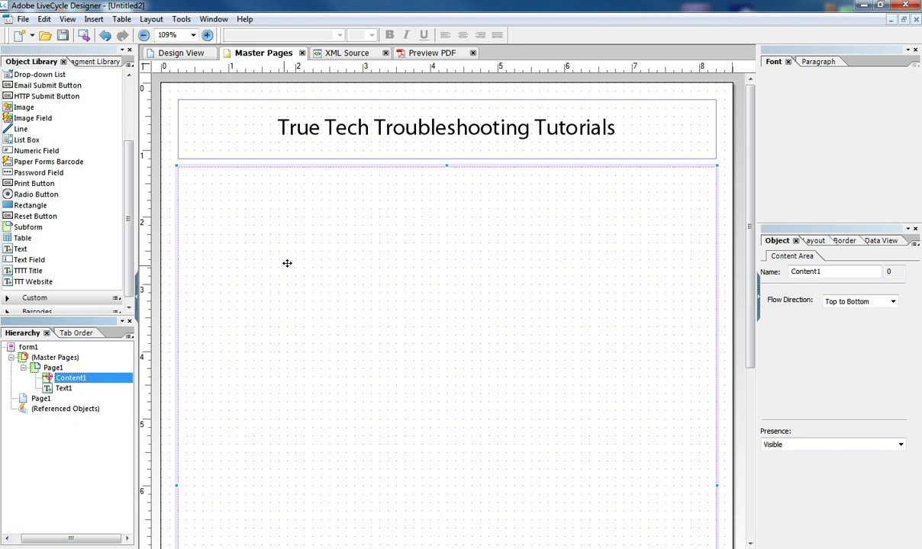
Lower the top edge of Content1 to 1.5 in and set the content area's height to 9 in
mouse_move(751, 224)
mouse_down()
mouse_move(759, 384)
mouse_move(762, 217)
mouse_up()
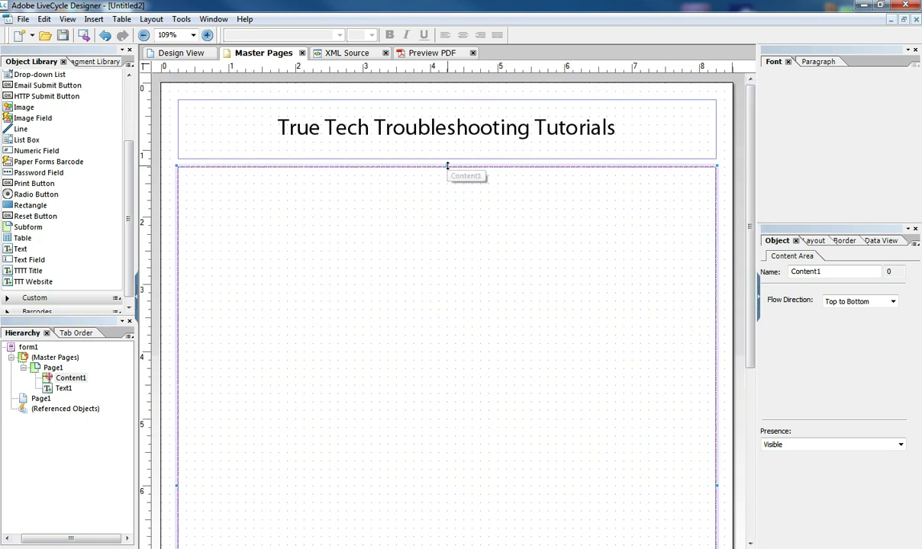
drag(447, 165, 457, 183)
click(808, 241)
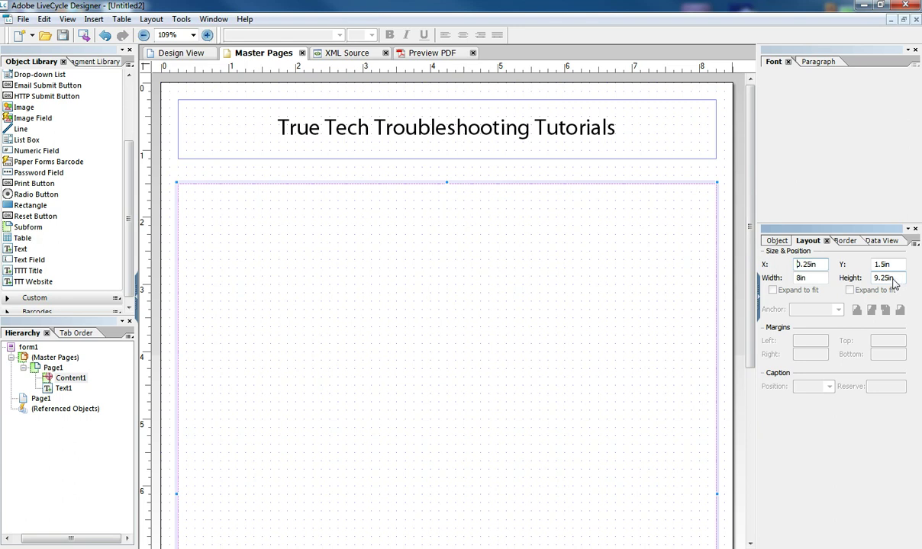
drag(897, 279, 849, 278)
text(9)
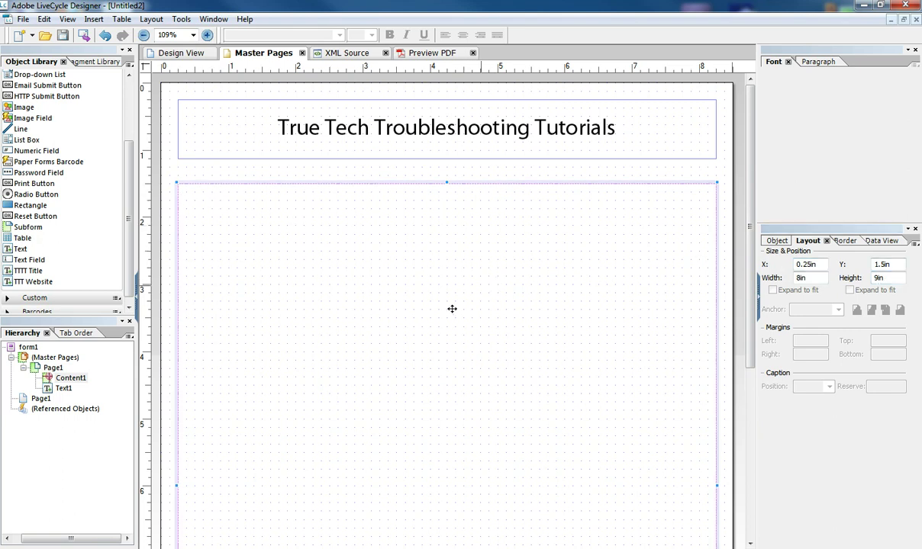
Check in Design View how the master page's title and content area apply to the Page1 subform
click(183, 53)
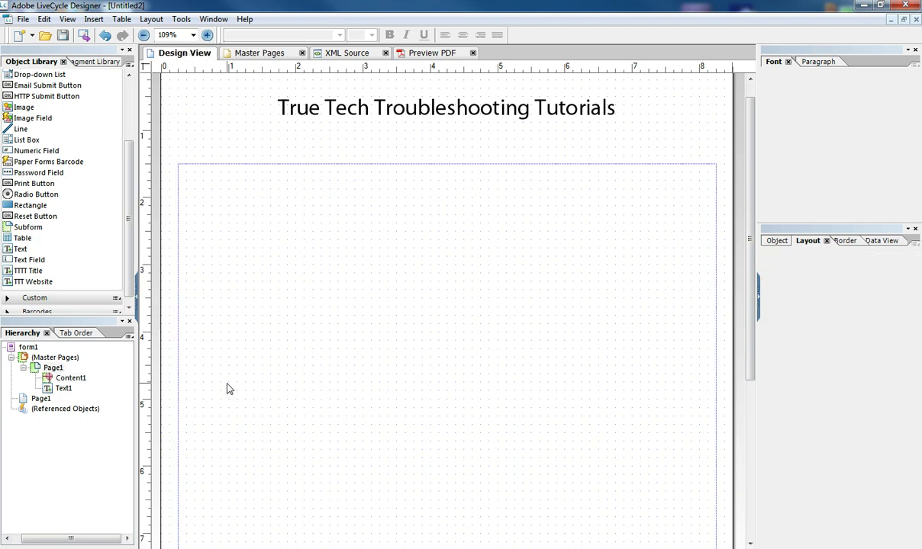
click(53, 369)
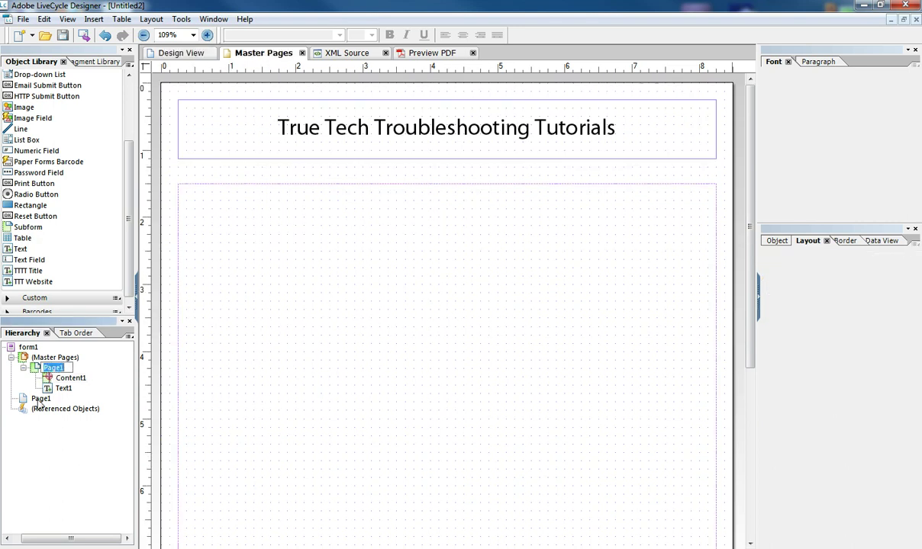
click(40, 399)
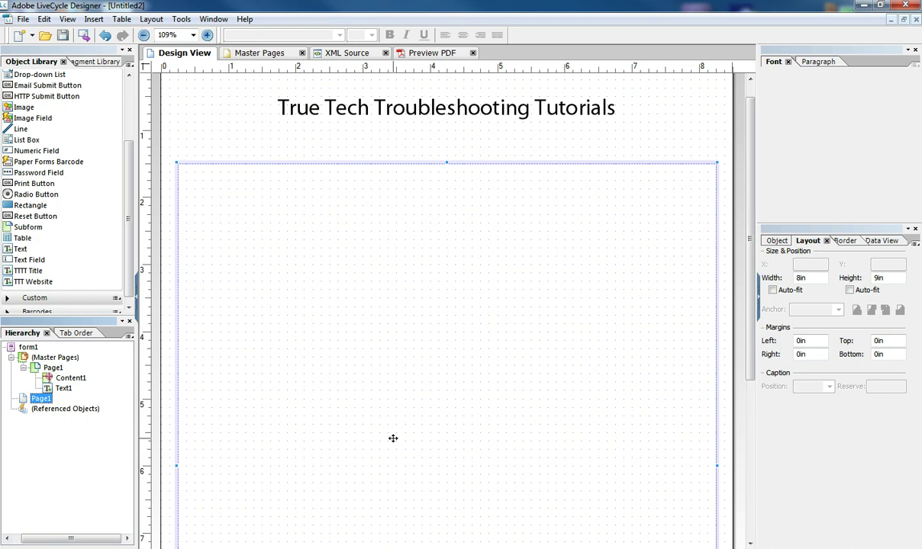
click(322, 114)
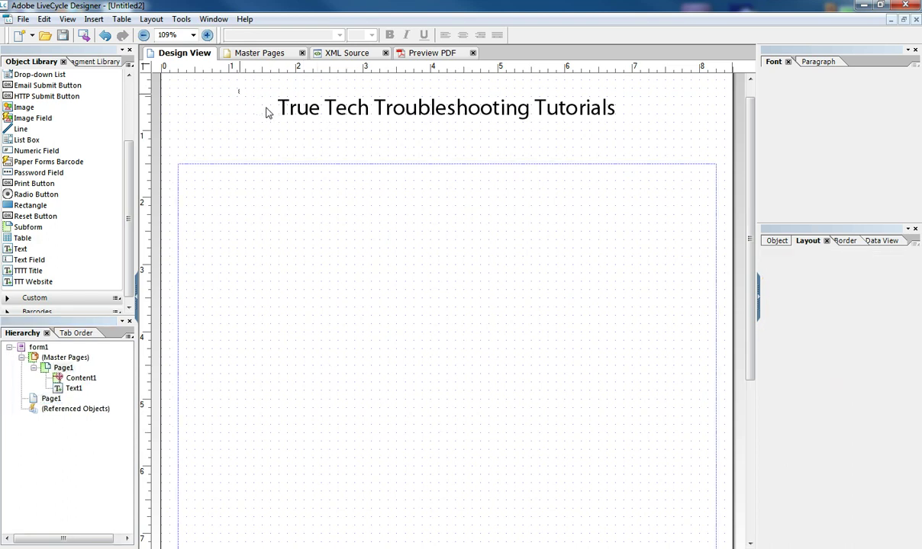
click(379, 164)
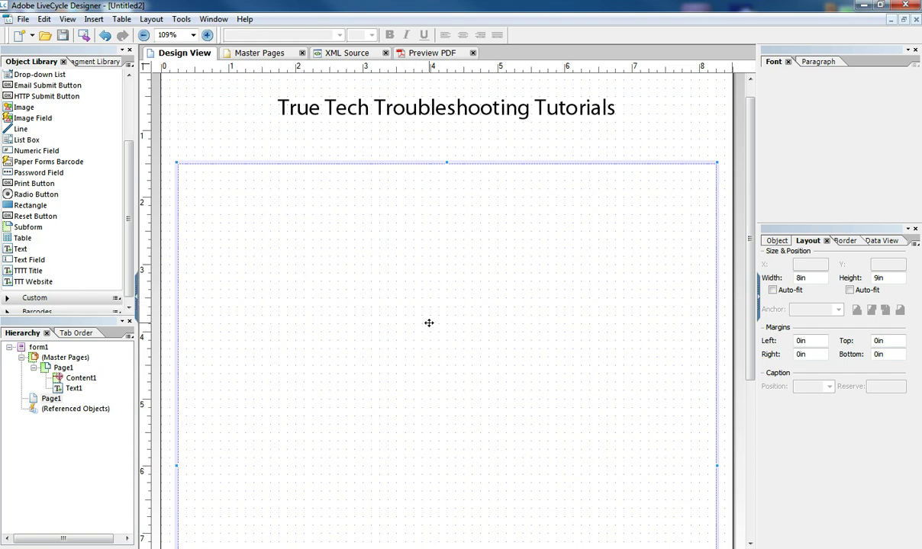
scroll(378, 342, down, 5)
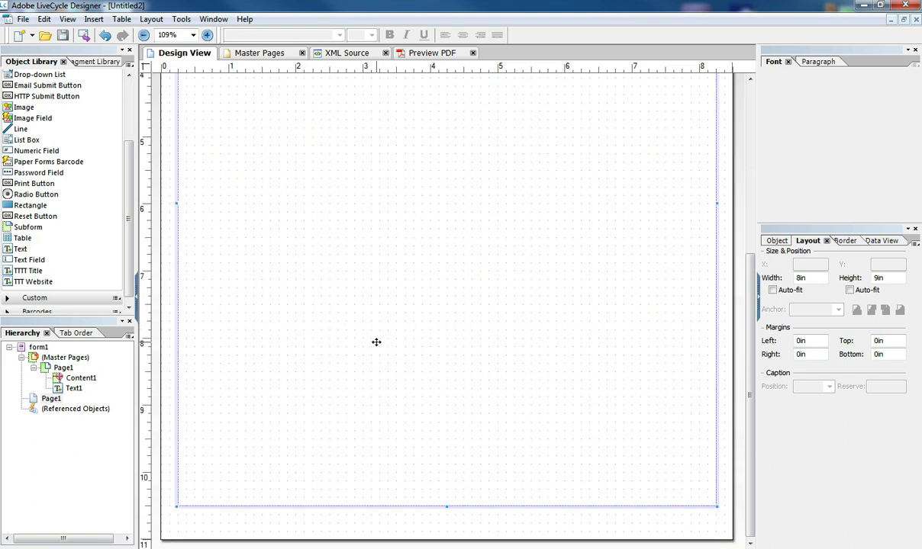
scroll(373, 342, up, 6)
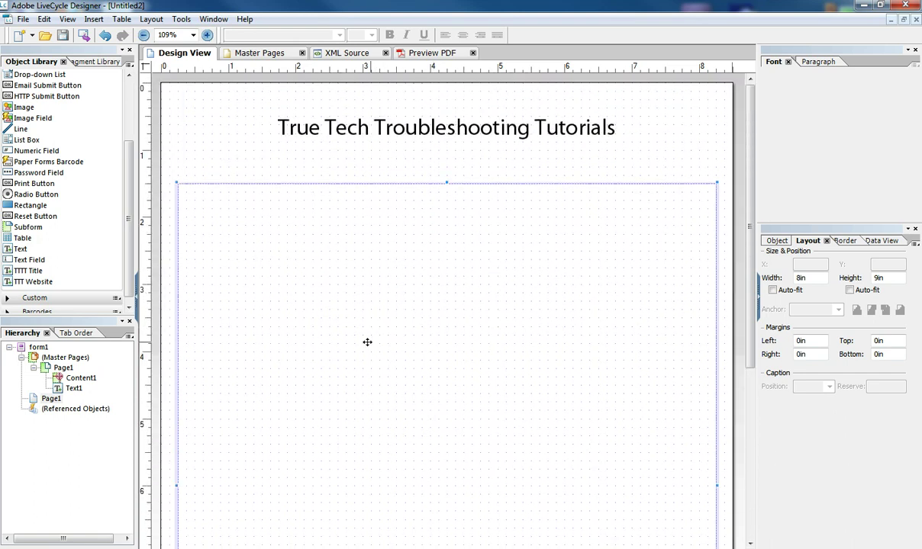
Add a new master page to the form's master pages
click(63, 368)
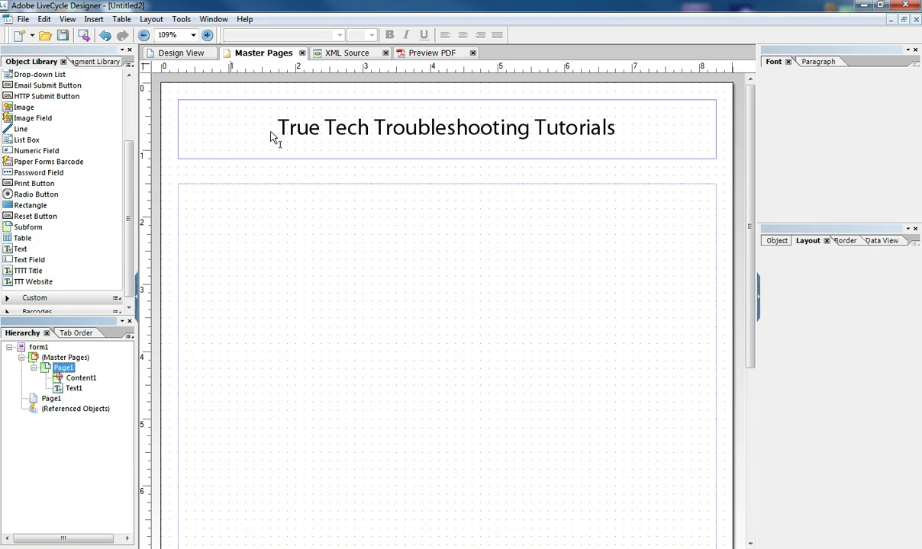
right_click(63, 371)
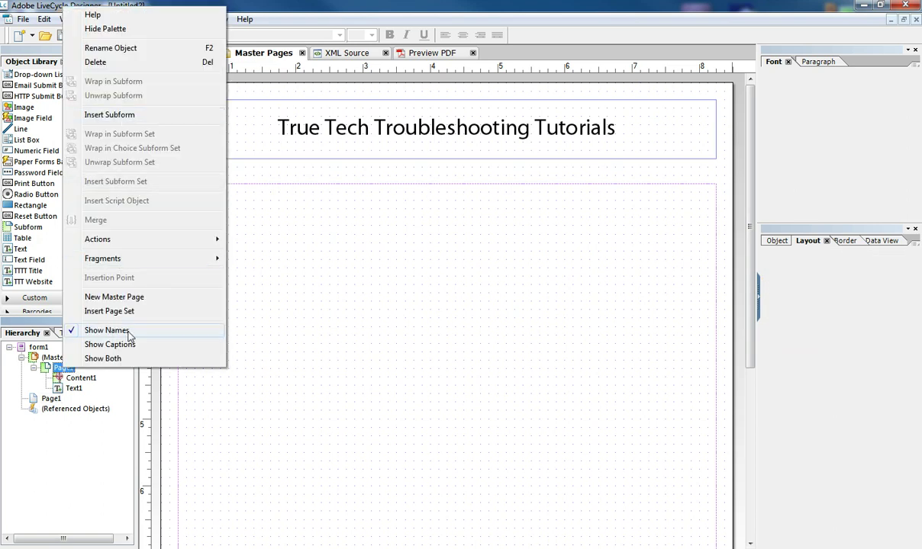
click(115, 297)
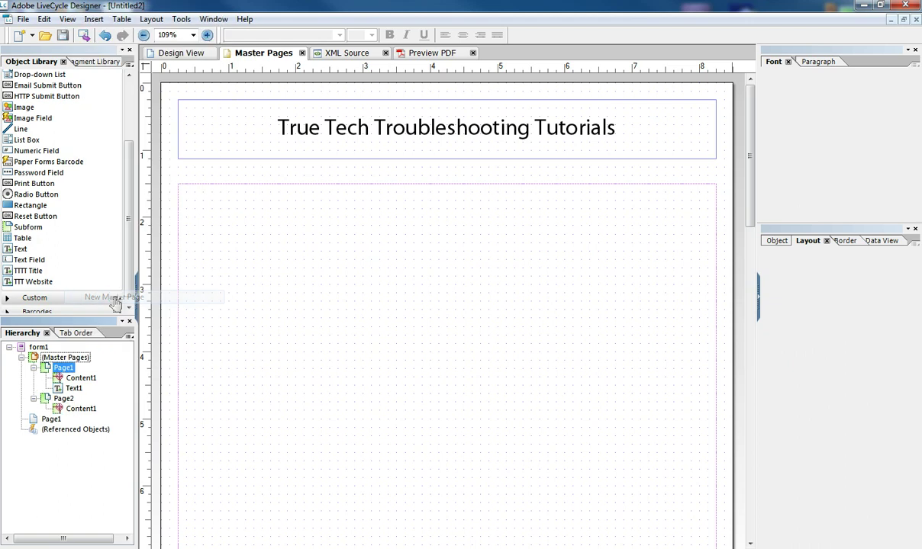
Place the TTT Website object above the content area on master page Page2 and return to Design View
click(64, 399)
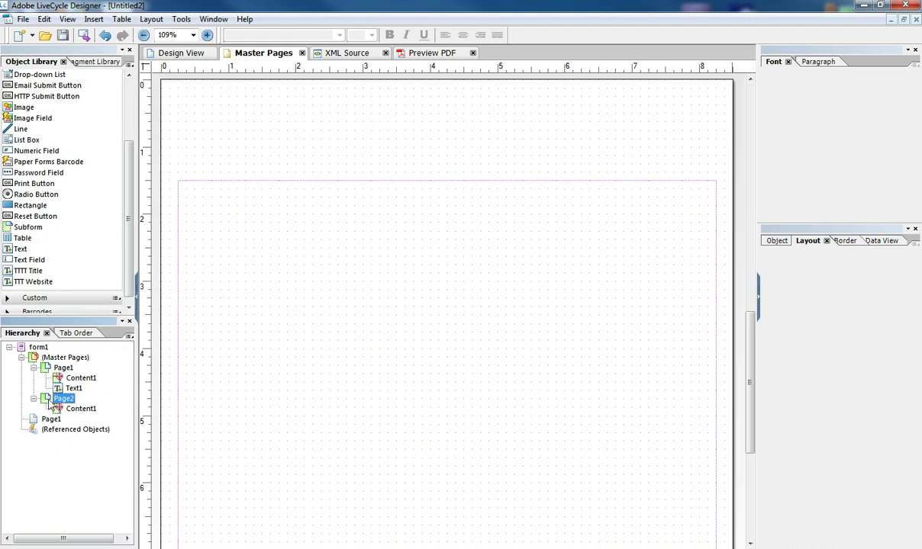
click(64, 368)
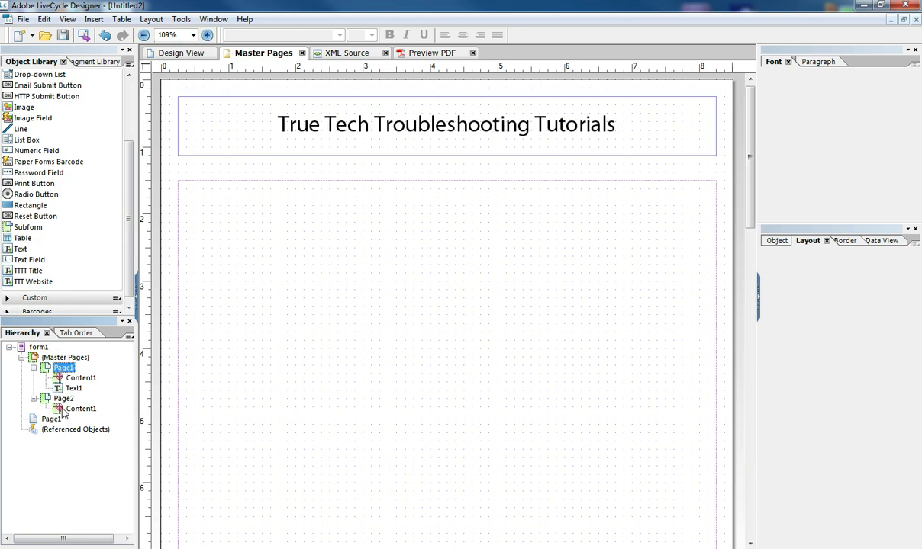
click(62, 399)
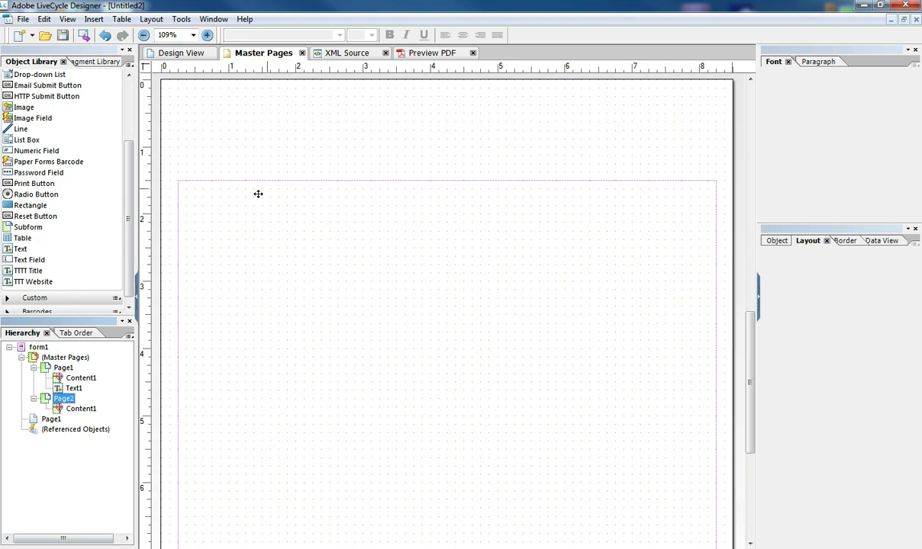
click(405, 183)
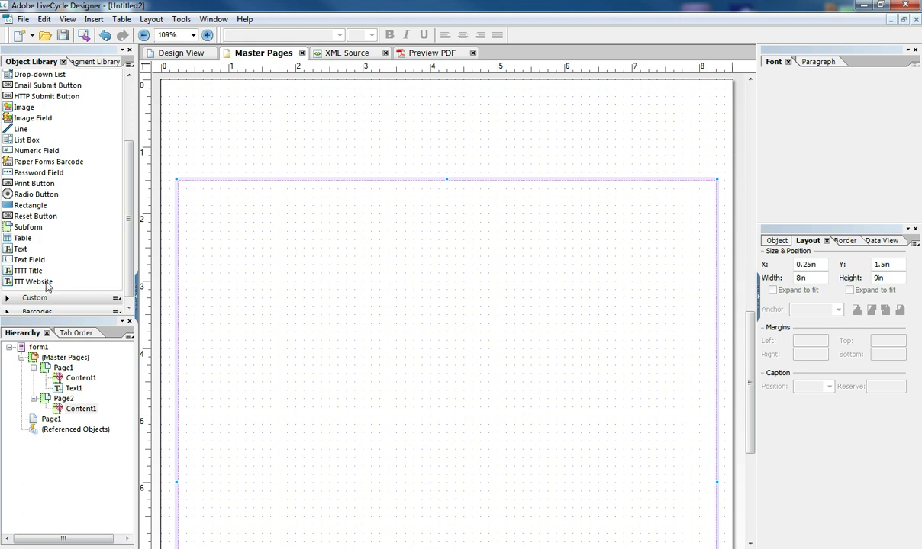
drag(42, 280, 455, 122)
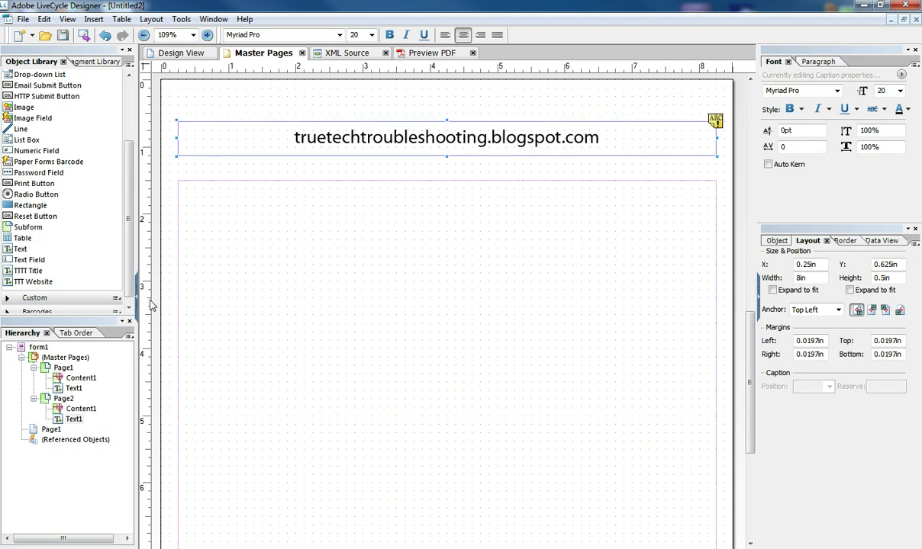
click(181, 53)
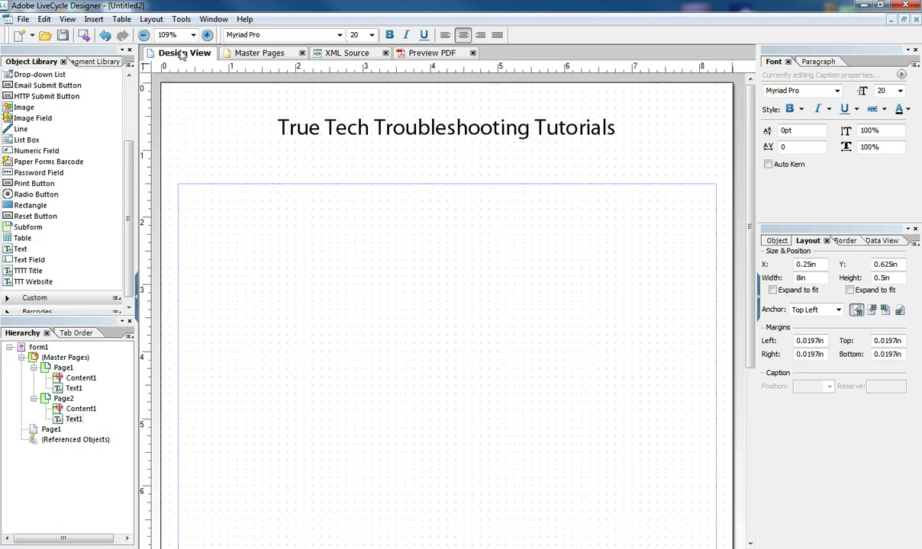
Insert a new design page after Page1 and name its subform Page2
click(51, 430)
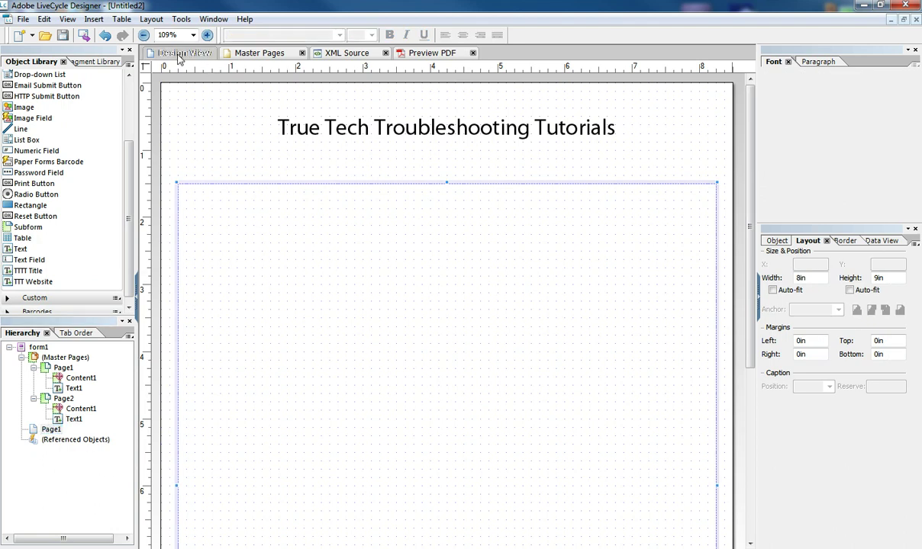
scroll(472, 400, down, 5)
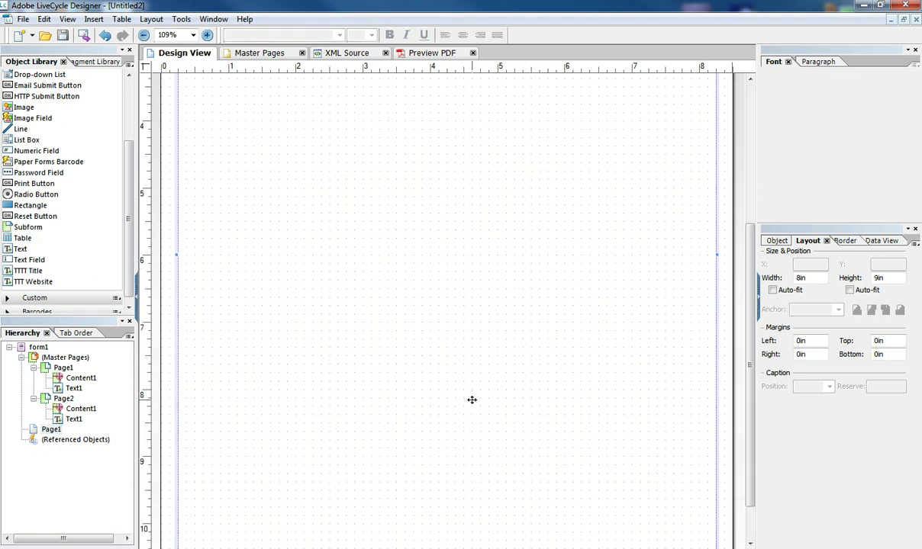
scroll(470, 399, down, 2)
scroll(467, 395, up, 8)
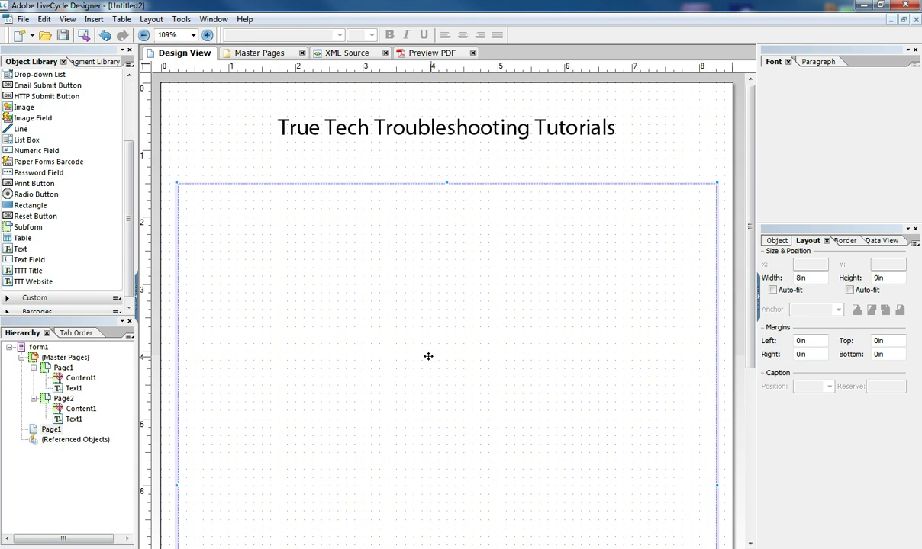
click(45, 20)
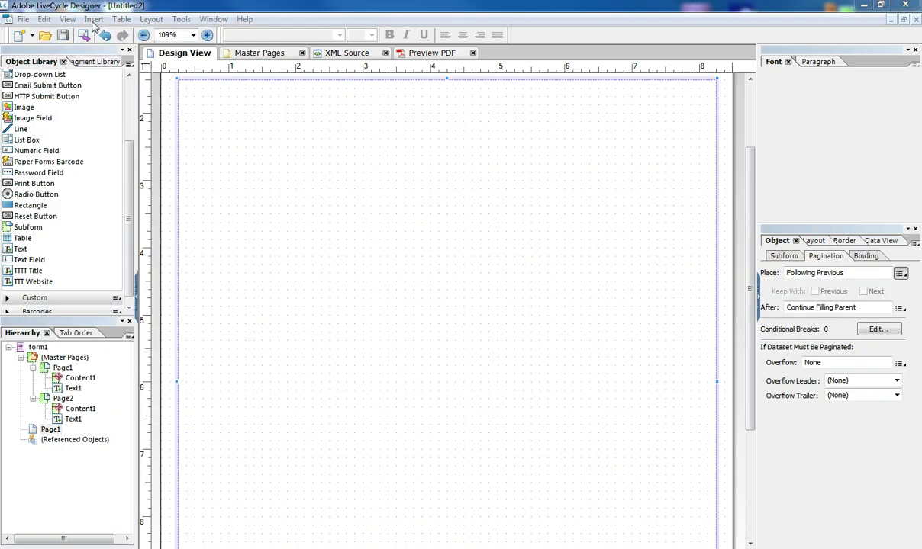
click(93, 19)
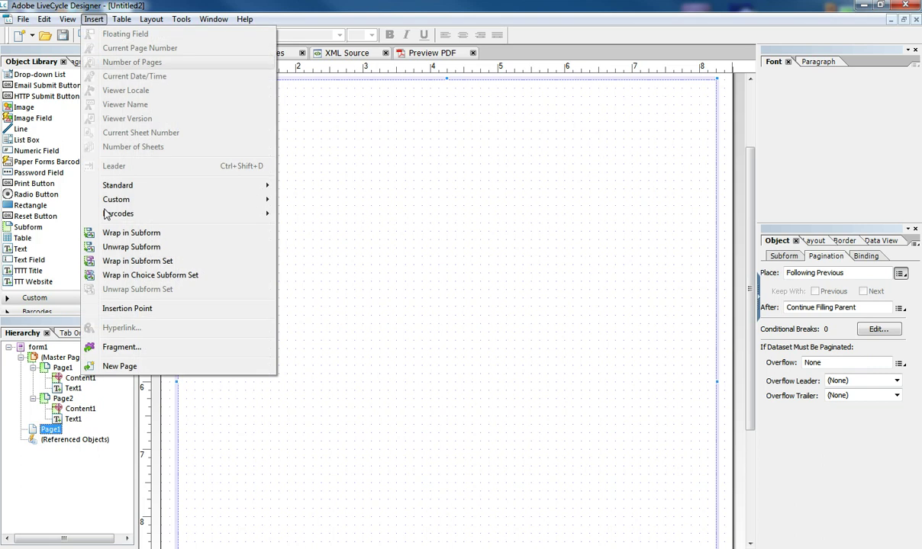
click(122, 367)
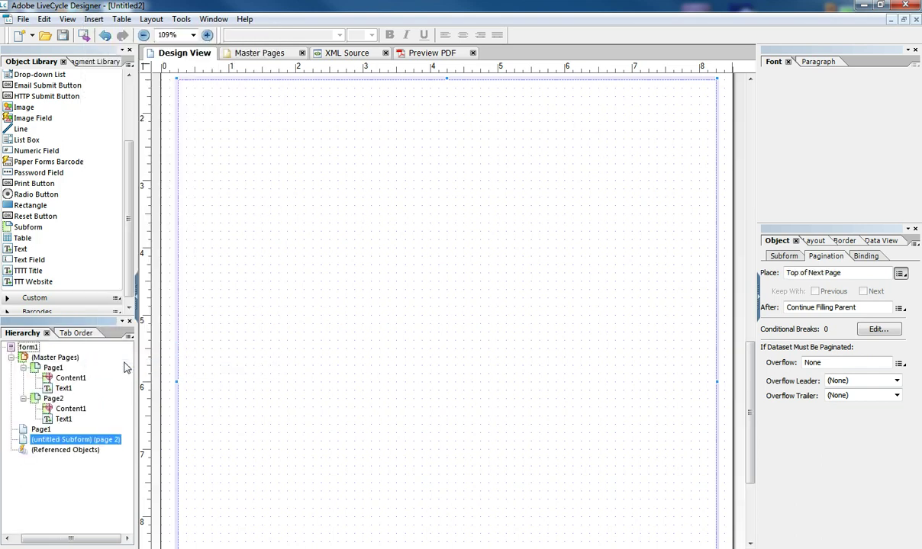
click(66, 441)
text(Page2)
key(Return)
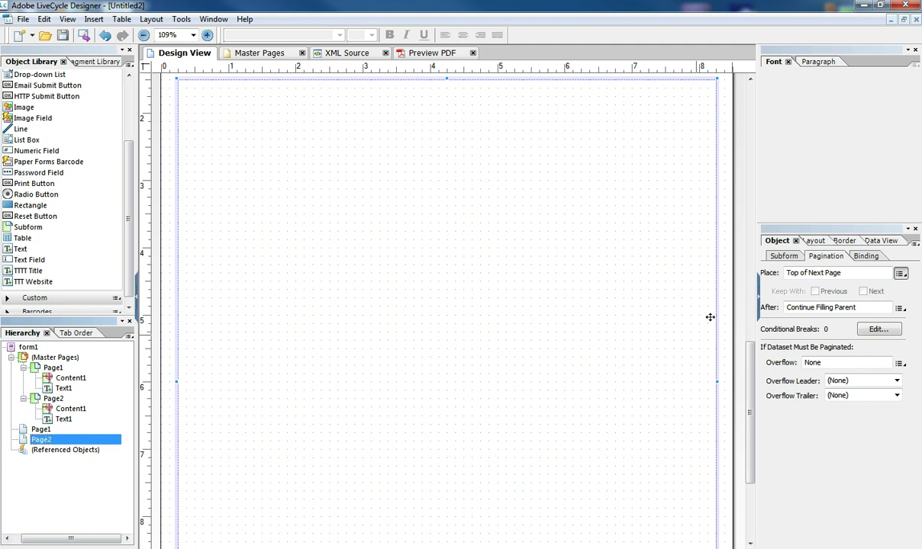
Set the Page2 subform's pagination placement to On Page "Page2"
scroll(752, 305, up, 3)
drag(757, 309, 768, 263)
scroll(751, 305, down, 3)
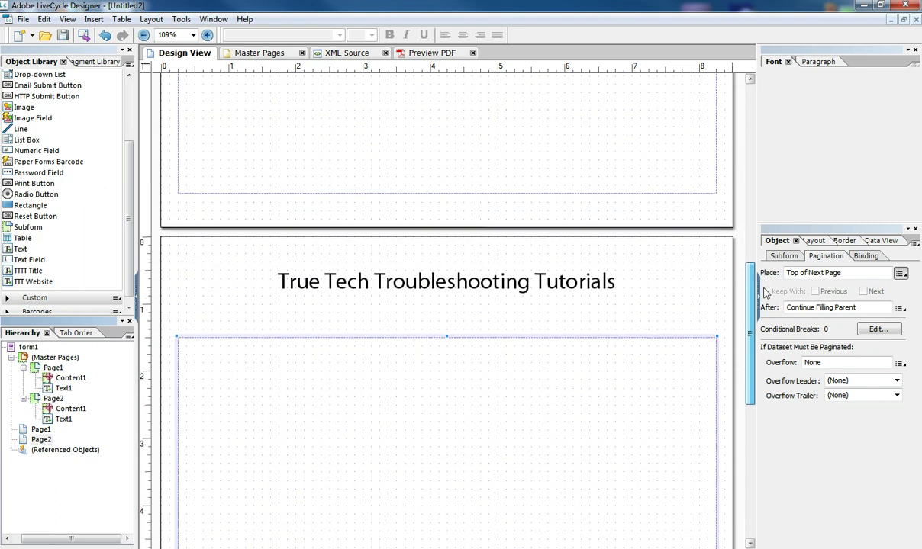
click(613, 295)
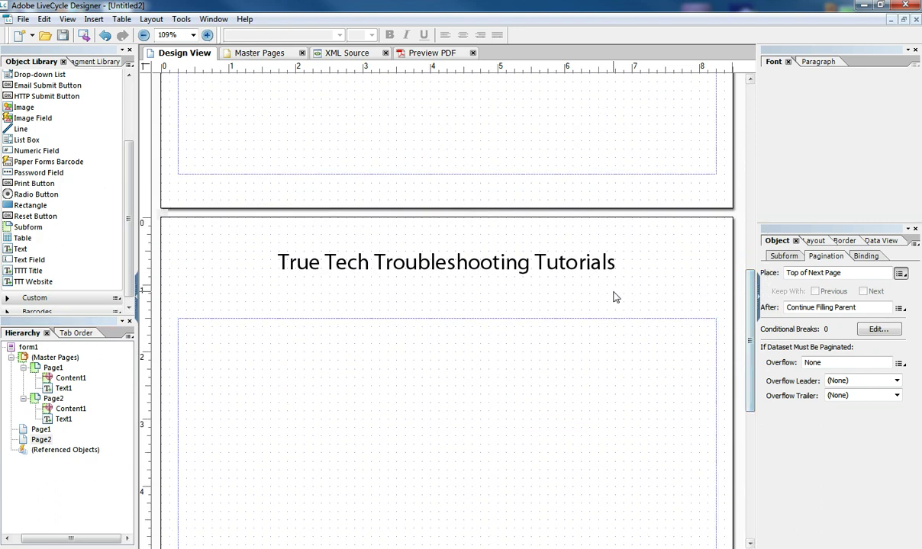
click(41, 440)
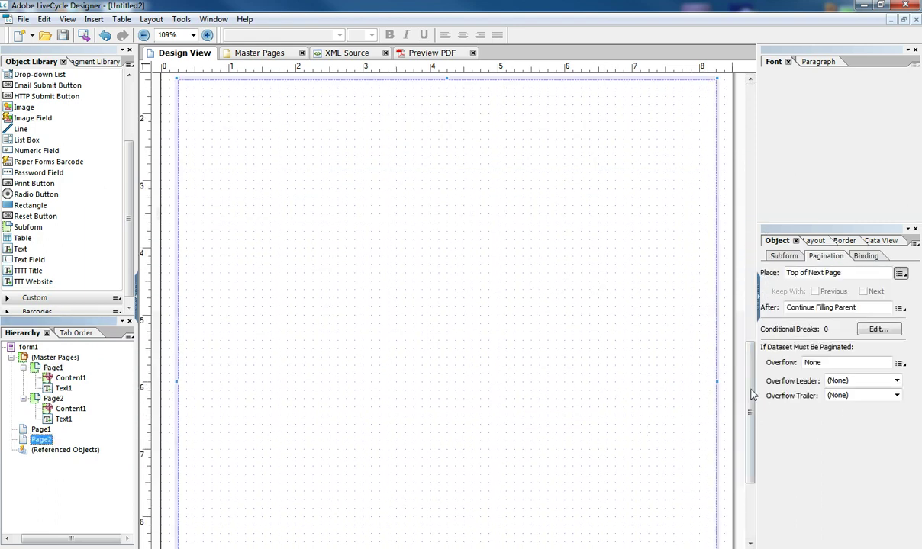
scroll(752, 393, up, 3)
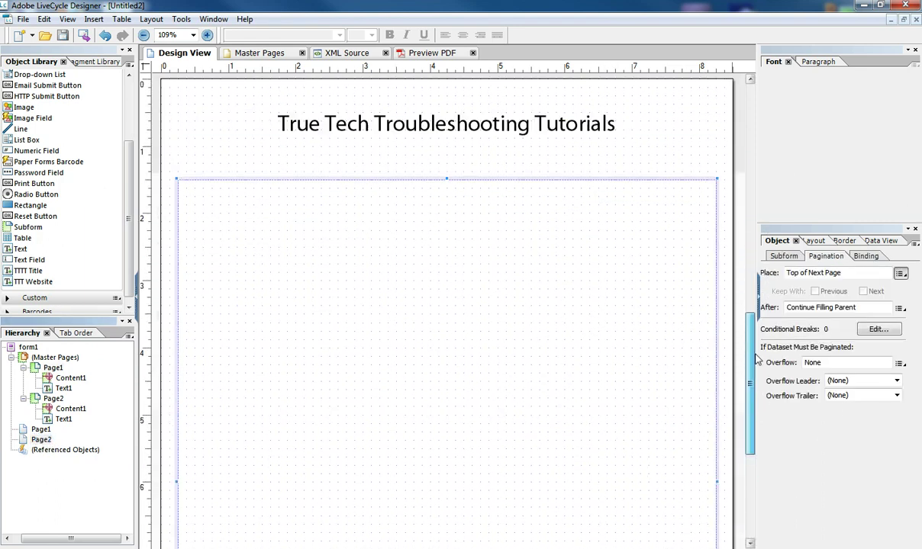
click(900, 274)
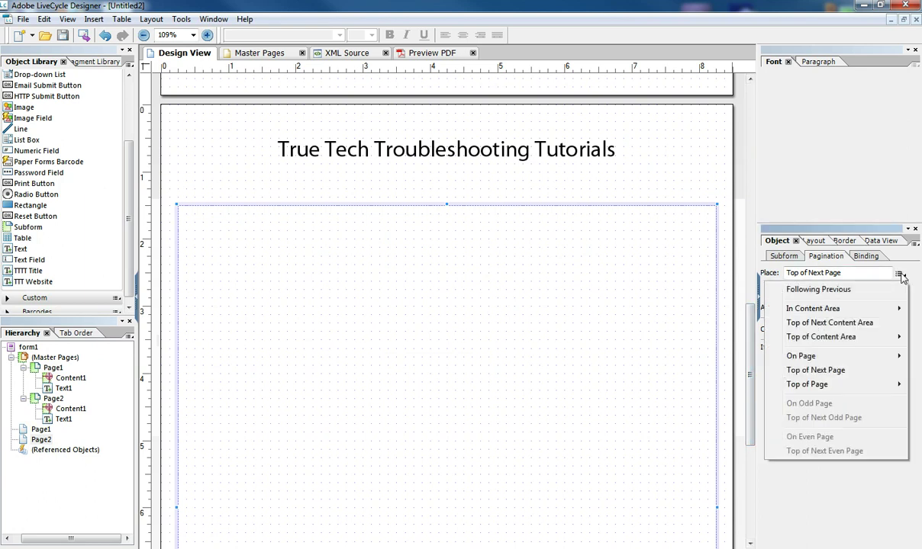
mouse_move(890, 358)
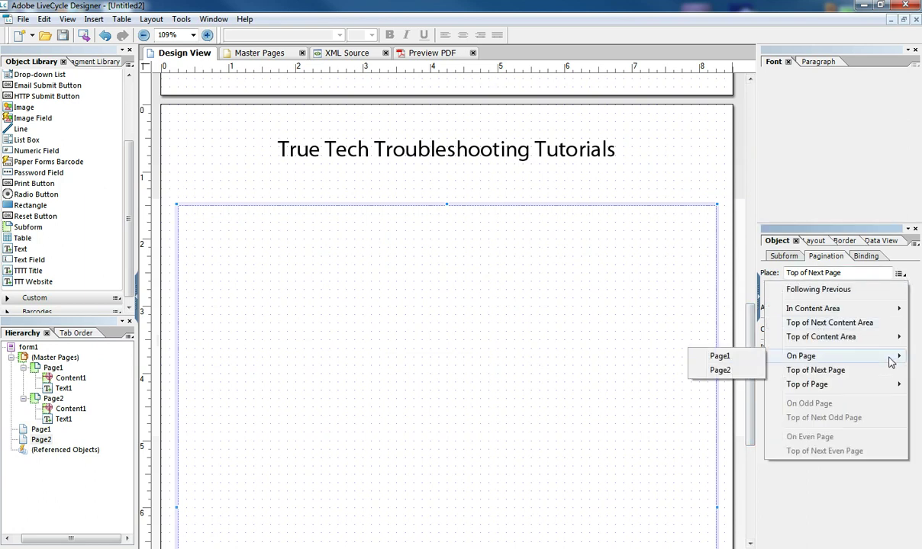
click(730, 372)
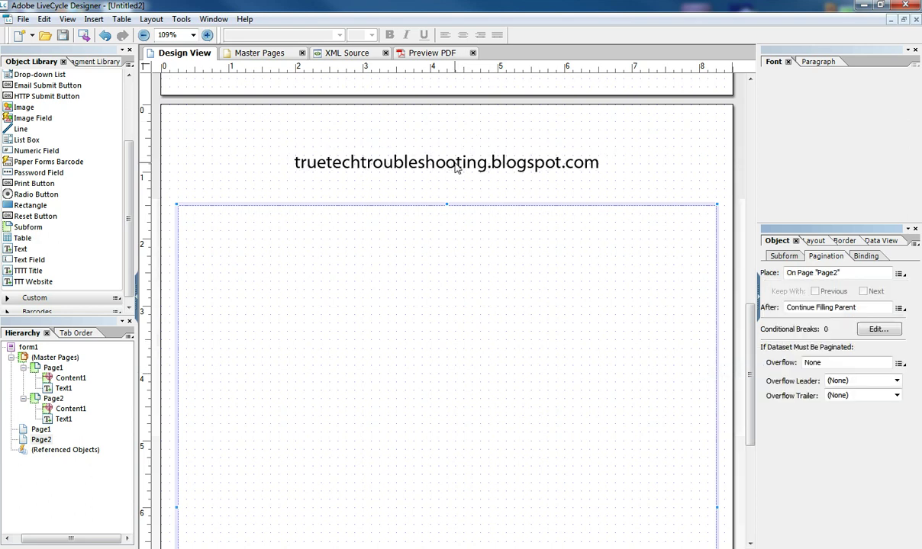
Preview the PDF to compare the headers of both pages, then return to Design View
click(412, 54)
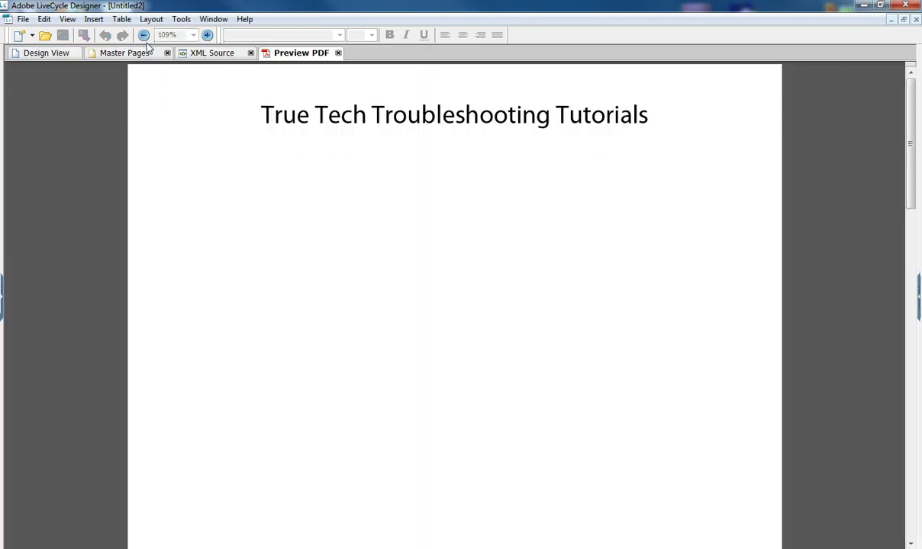
click(143, 35)
click(143, 35)
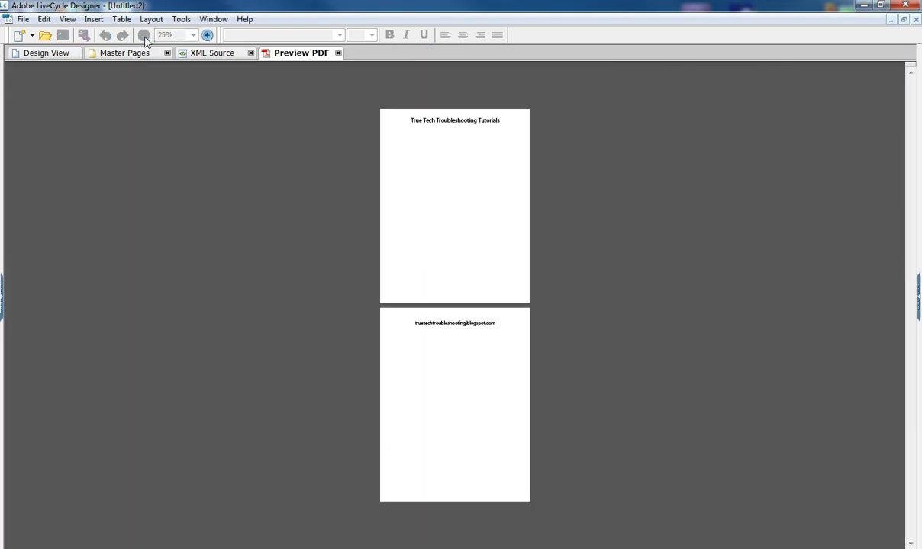
click(207, 35)
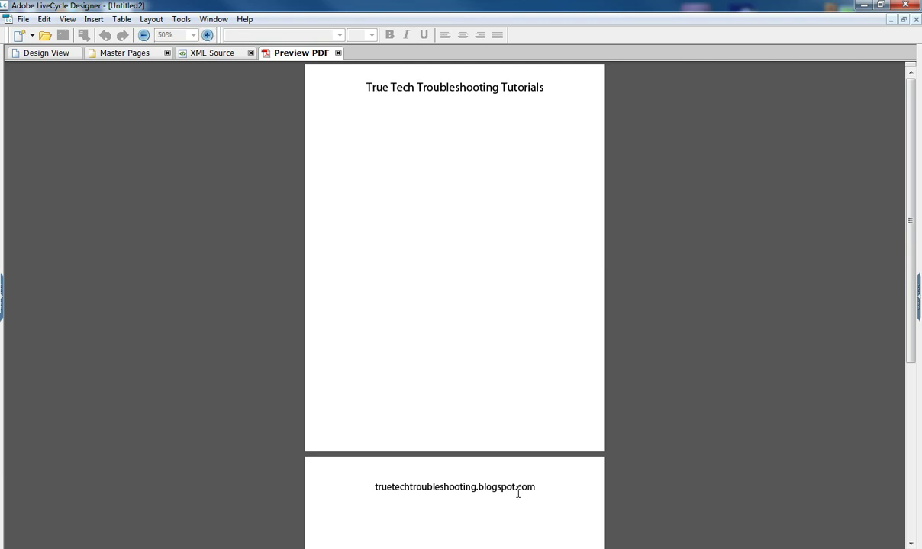
click(47, 52)
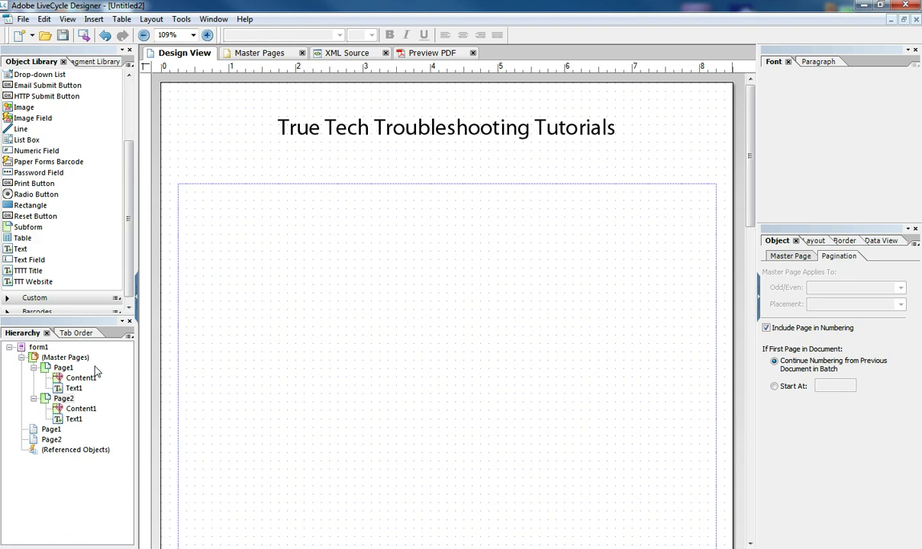
Place a custom Page n of m object below the content area on master page Page1
click(76, 370)
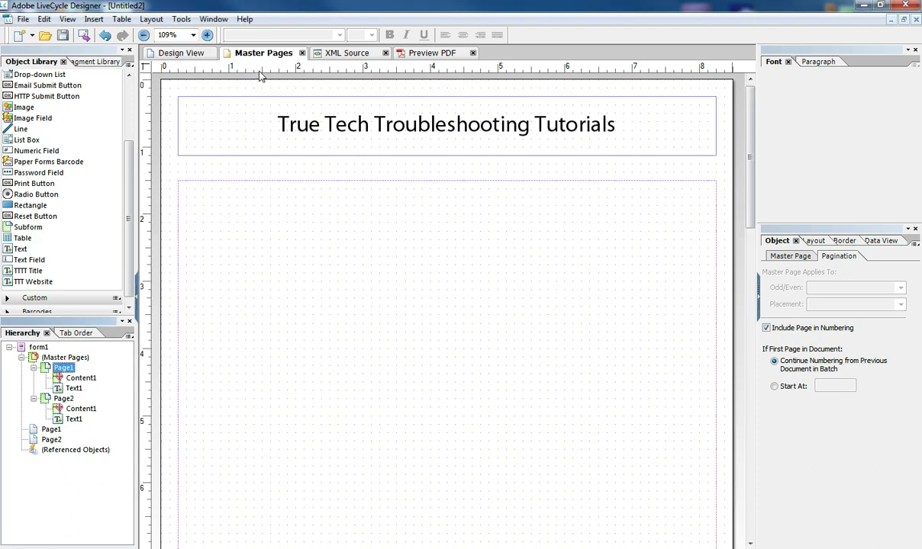
drag(751, 161, 753, 283)
scroll(570, 362, down, 1)
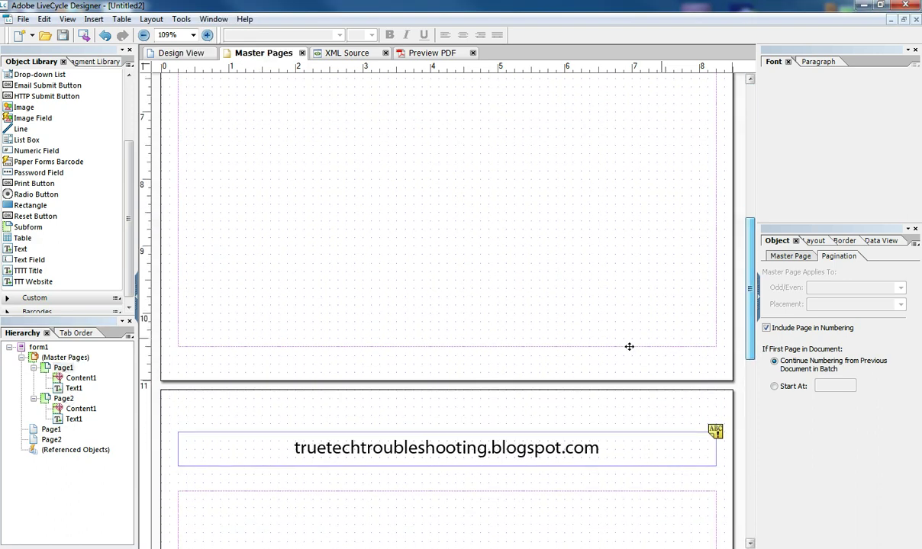
click(488, 348)
scroll(488, 348, down, 2)
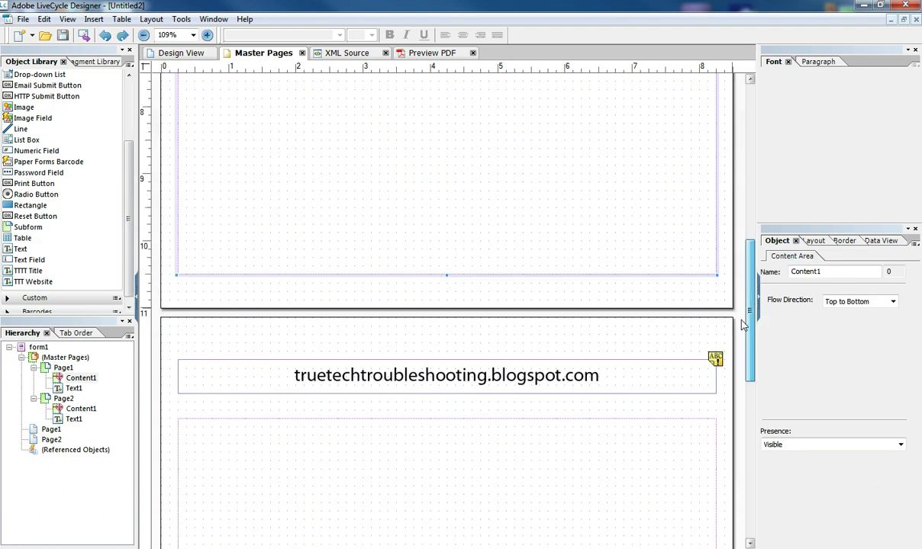
click(16, 298)
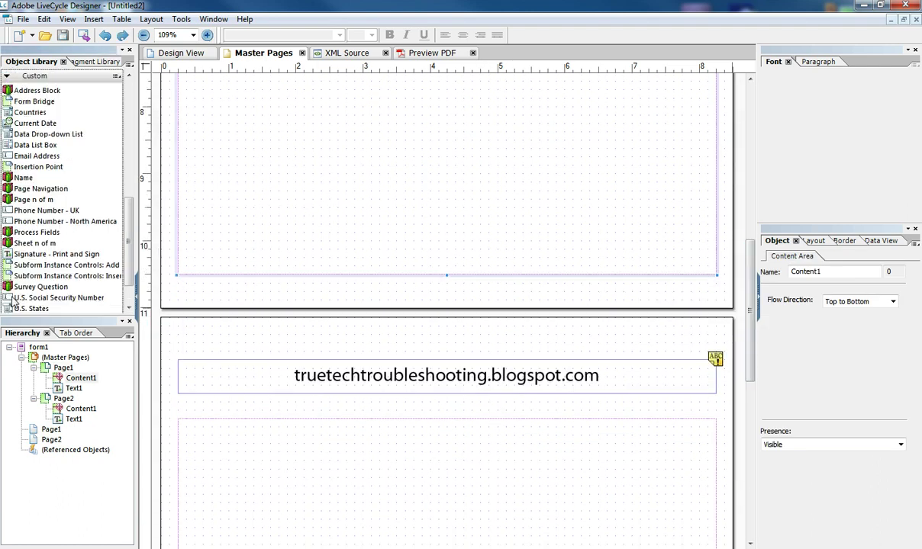
drag(33, 199, 610, 288)
click(610, 288)
Raise the bottom edge of master page Page2's content area slightly and place a Page n of m object beneath it at 5.125 in, 10.375 in
drag(750, 359, 750, 509)
click(359, 508)
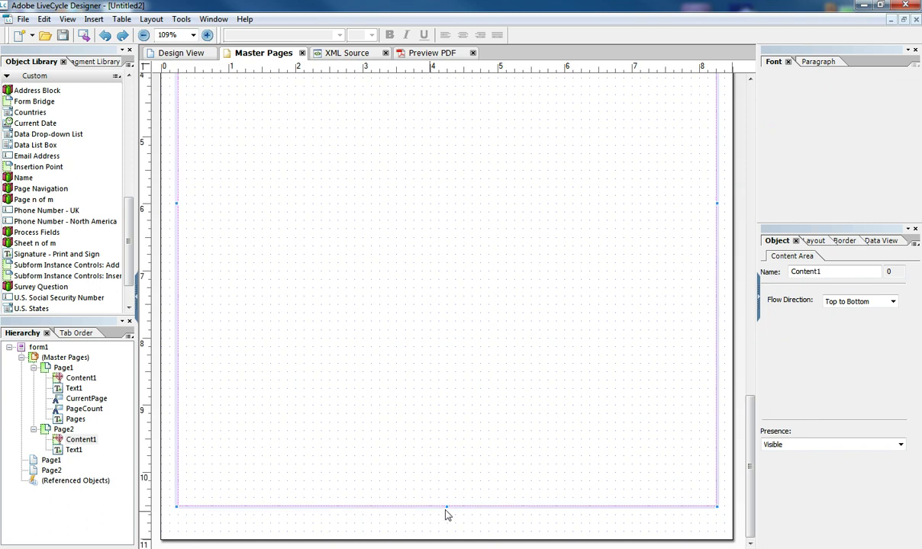
drag(444, 507, 444, 498)
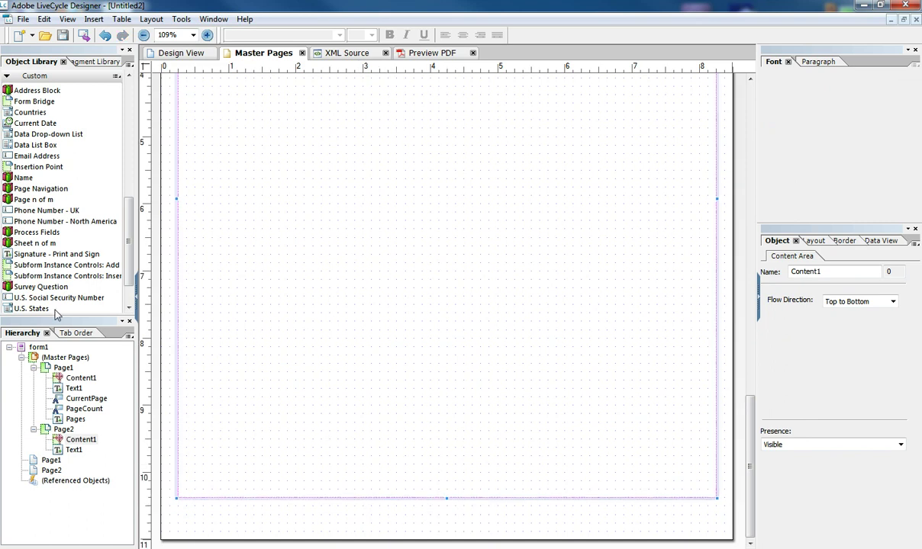
drag(32, 199, 589, 508)
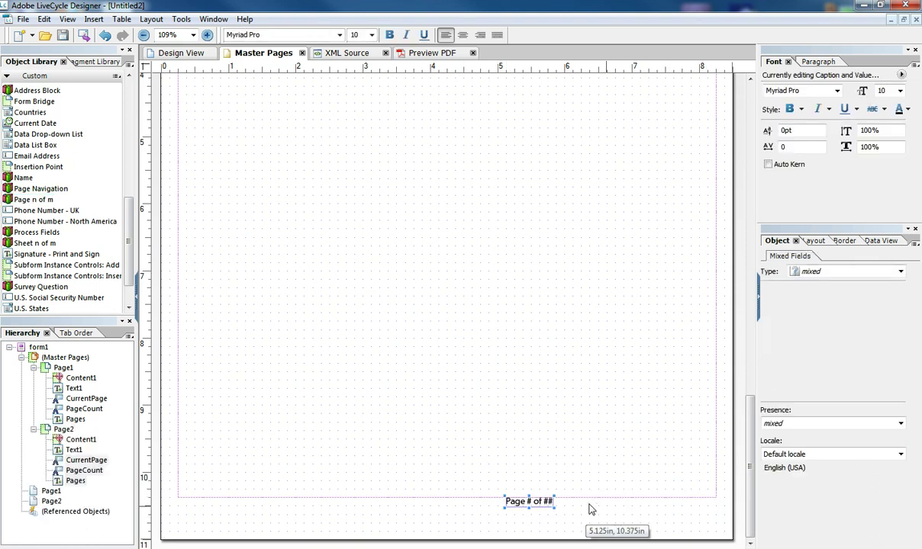
Preview the PDF and examine the page numbering at the foot of both pages
click(431, 53)
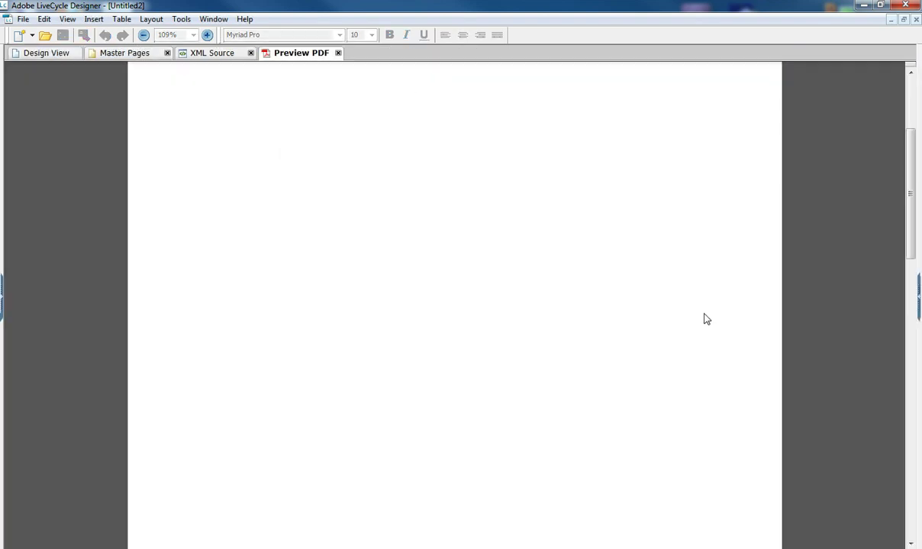
click(143, 35)
click(143, 35)
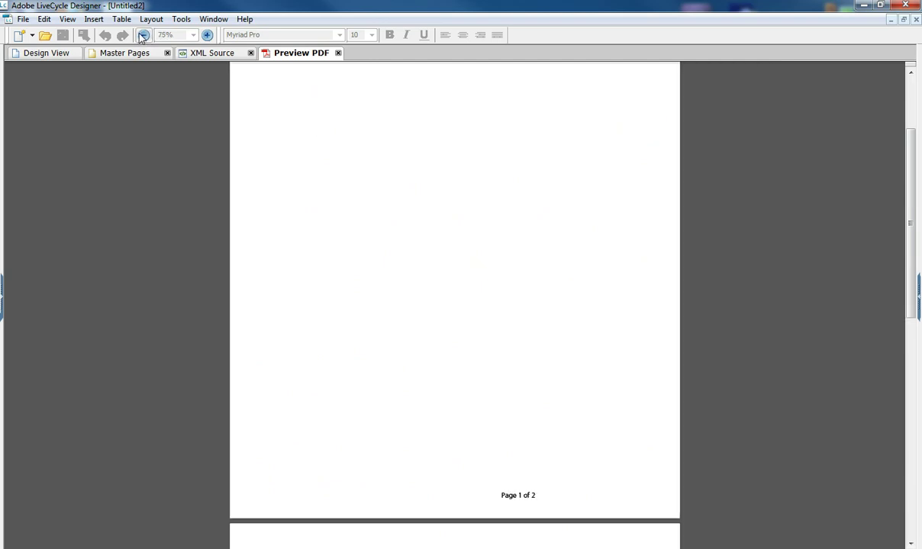
scroll(290, 277, down, 10)
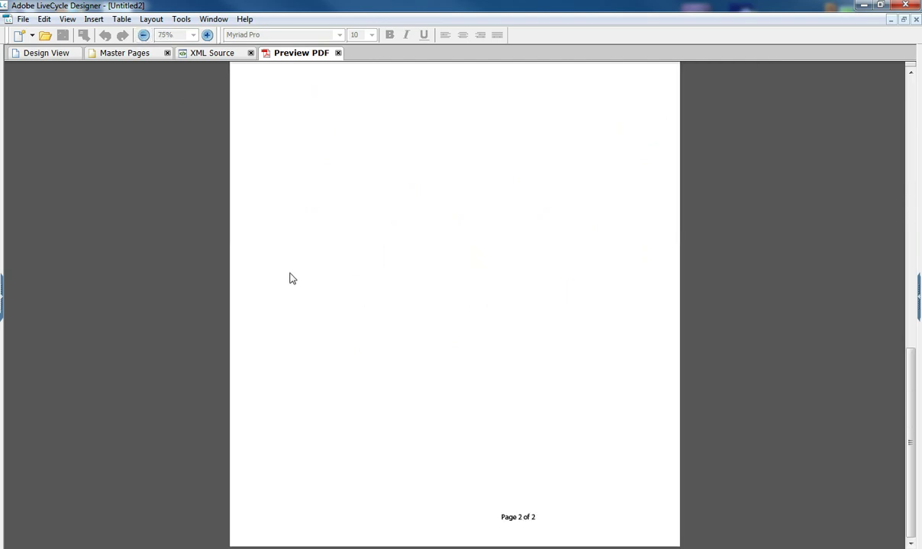
scroll(290, 277, up, 3)
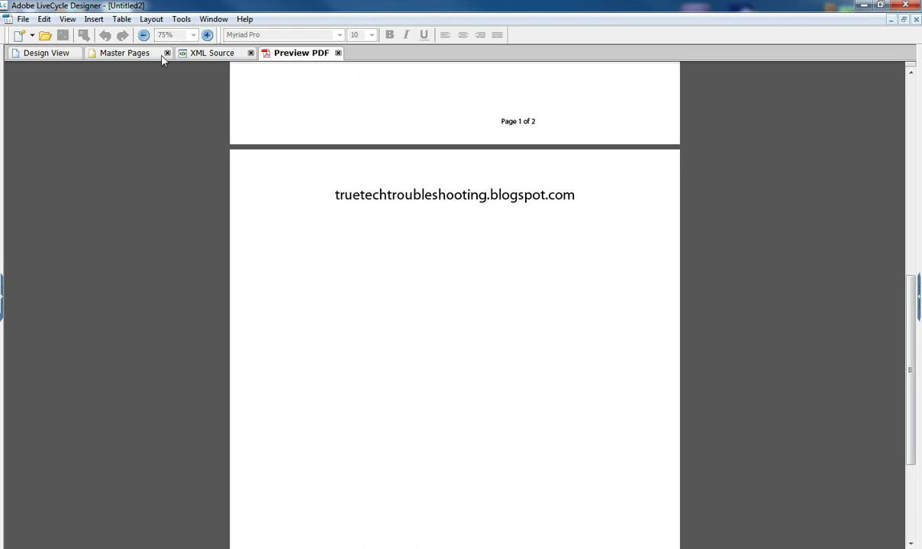
Return to Design View and check how the page number footer appears on design page Page1
click(54, 53)
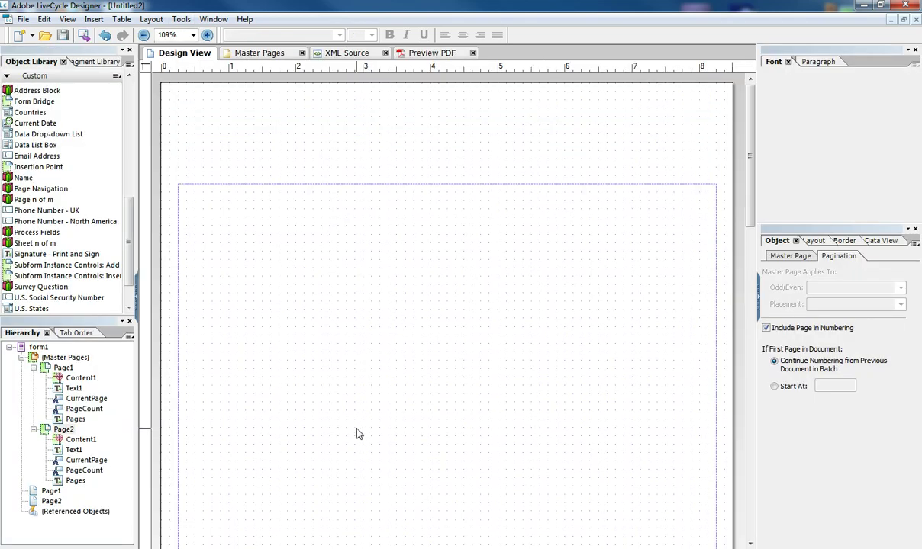
scroll(358, 434, down, 5)
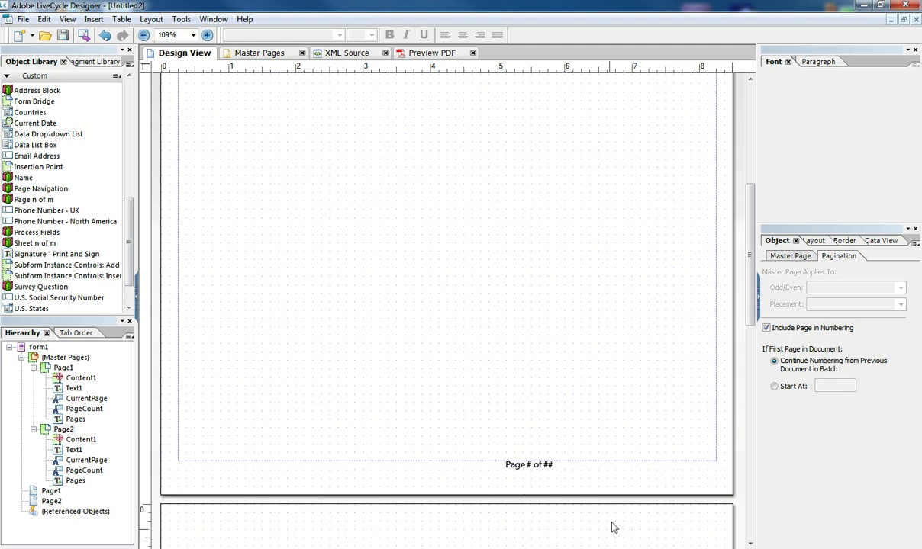
click(512, 471)
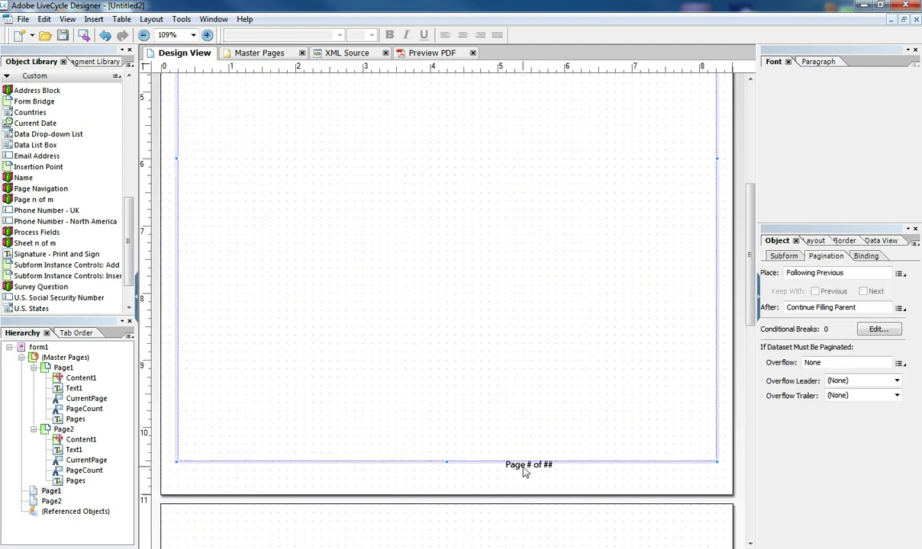
scroll(534, 450, up, 5)
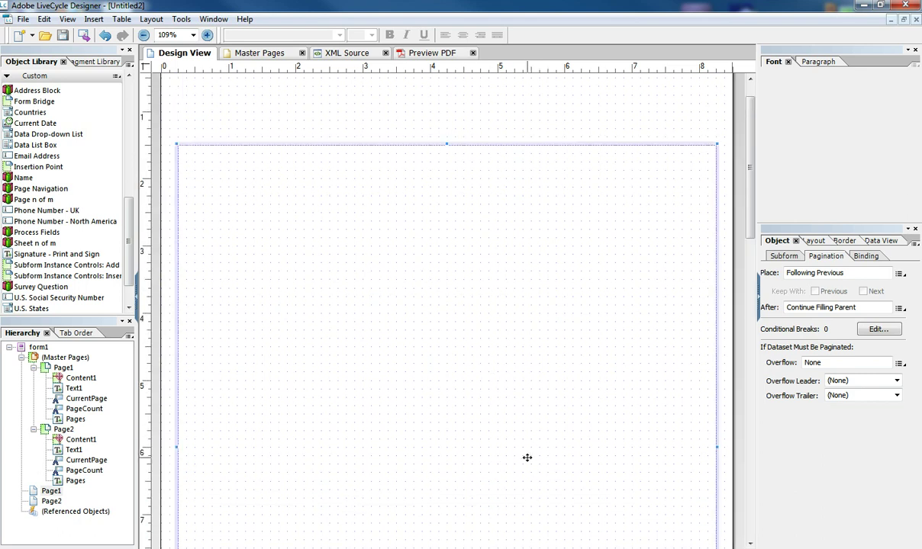